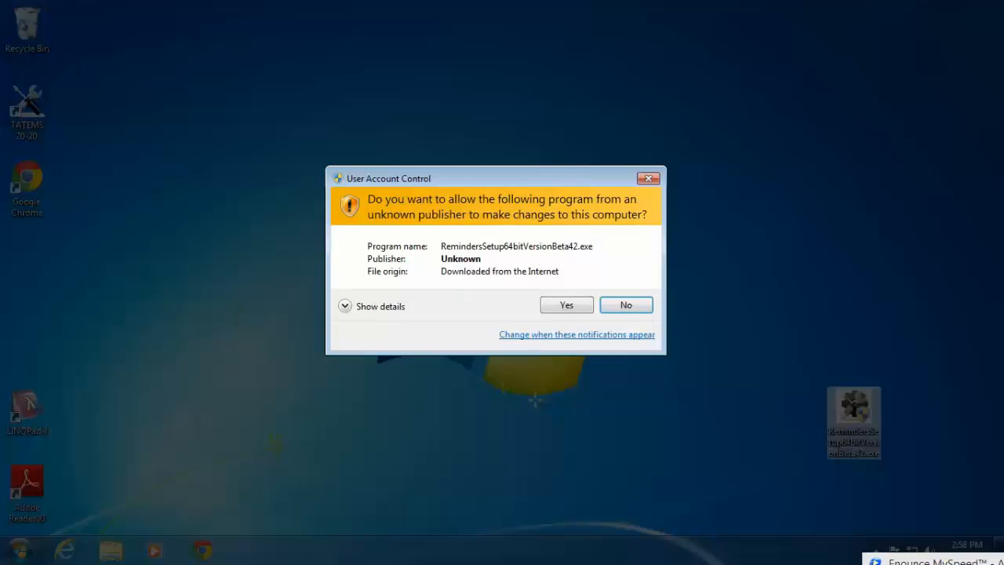
Step: Allow the TATEMS Reminders beta 42 installer for 64-bit Windows to run and start its setup
left_click(570, 306)
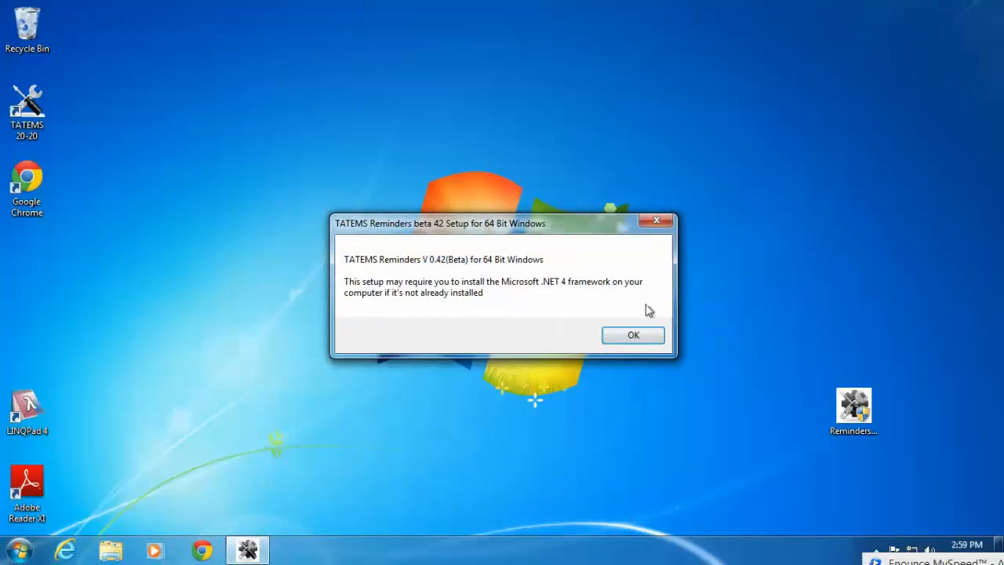
left_click(633, 336)
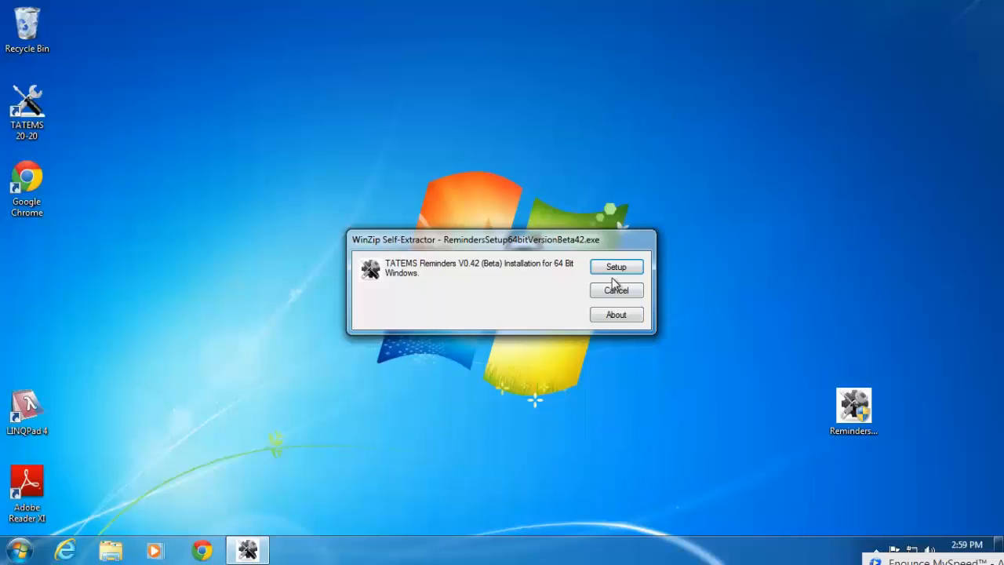
left_click(616, 265)
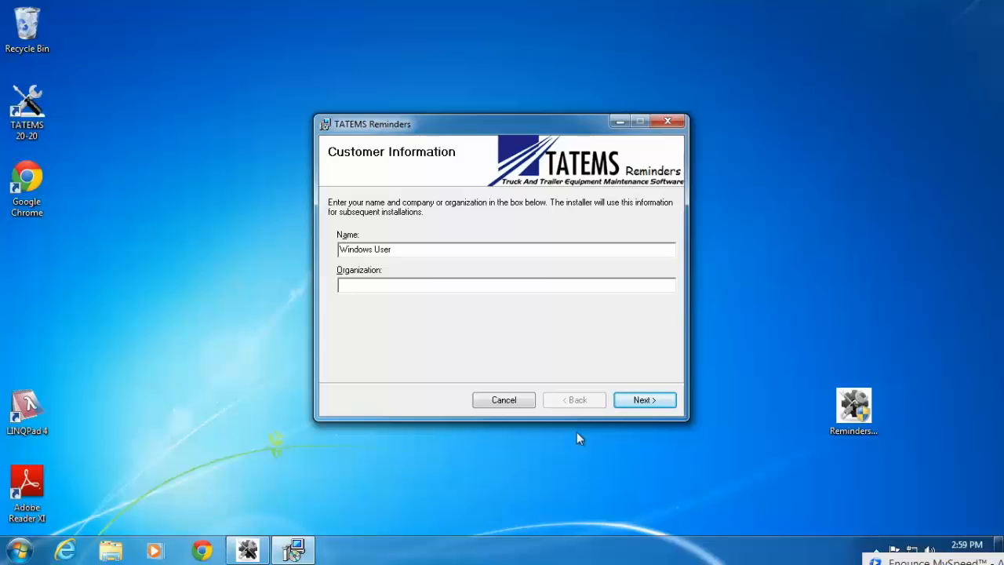
Step: Accept the licence agreement, install TATEMS Reminders for everyone in C:\TATEMS Reminders\, and close the finished setup wizard
left_click(642, 400)
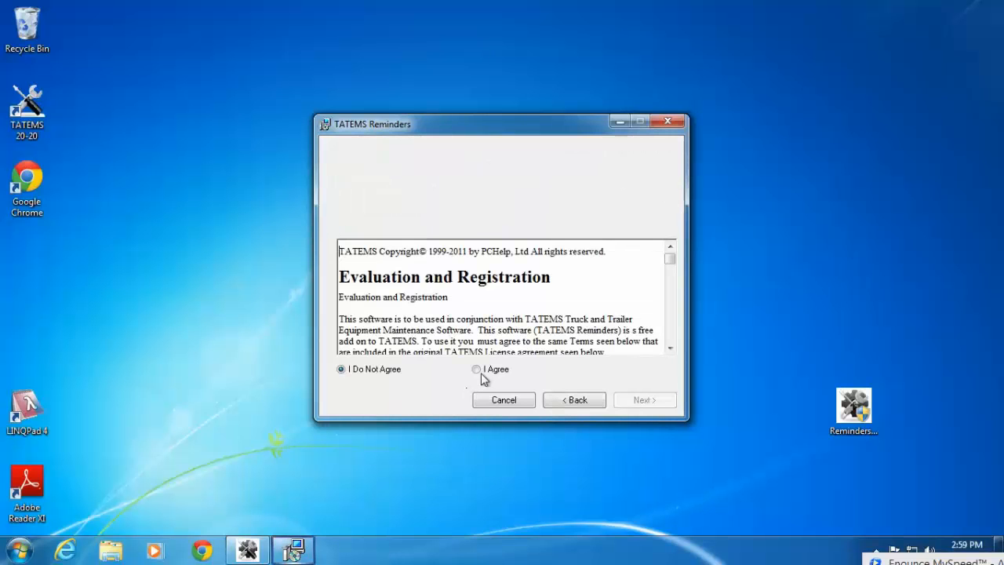
left_click(476, 369)
left_click(664, 403)
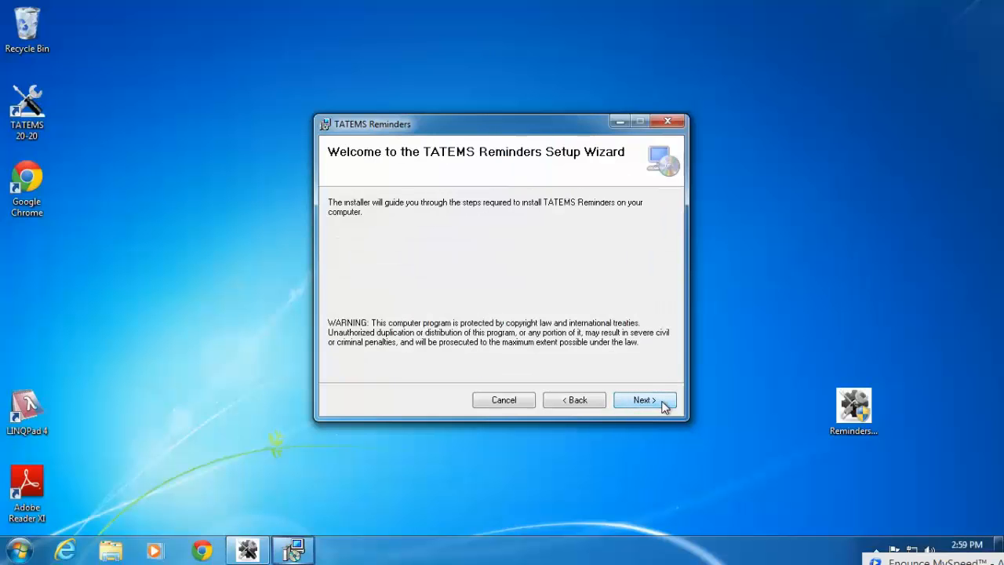
left_click(654, 400)
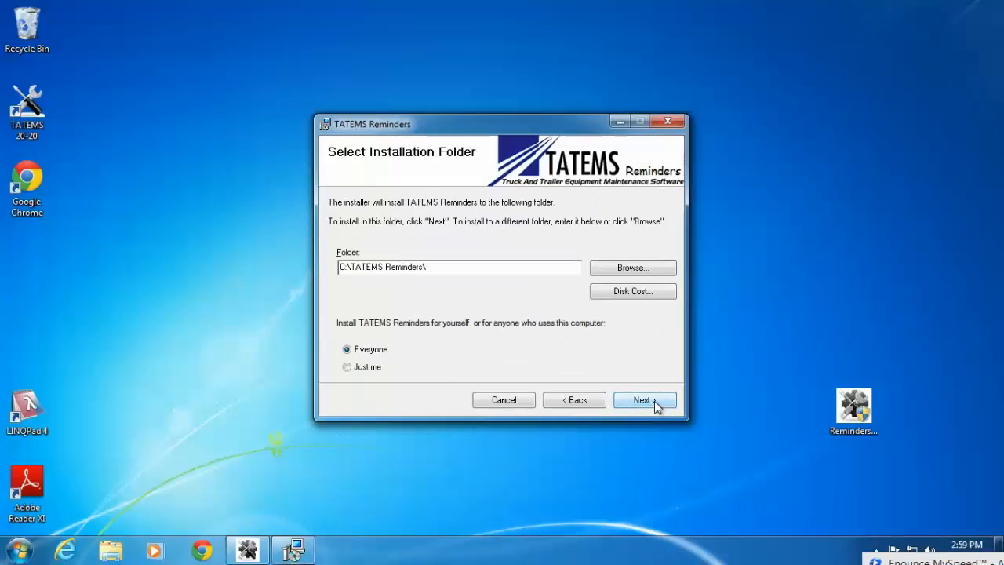
left_click(653, 400)
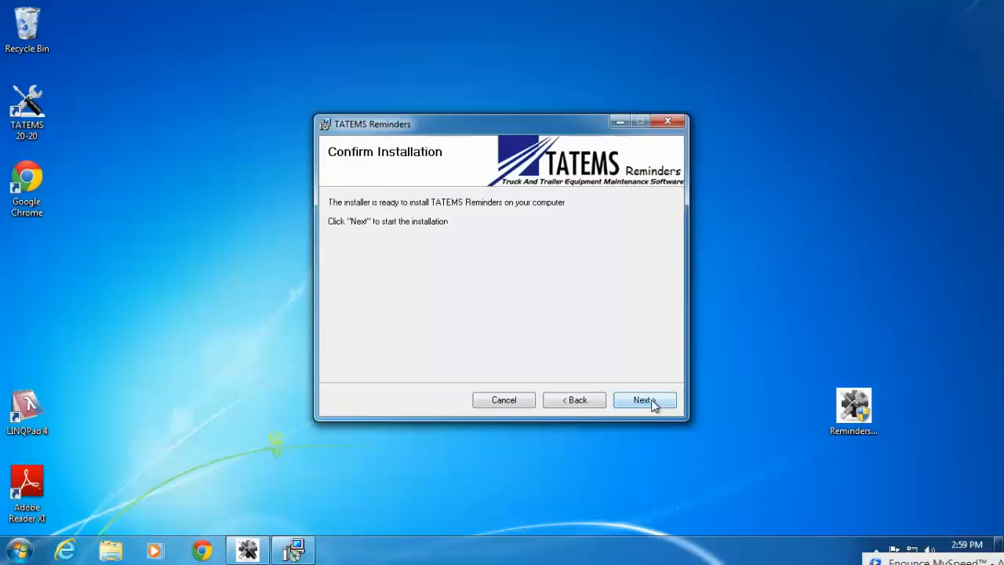
left_click(652, 401)
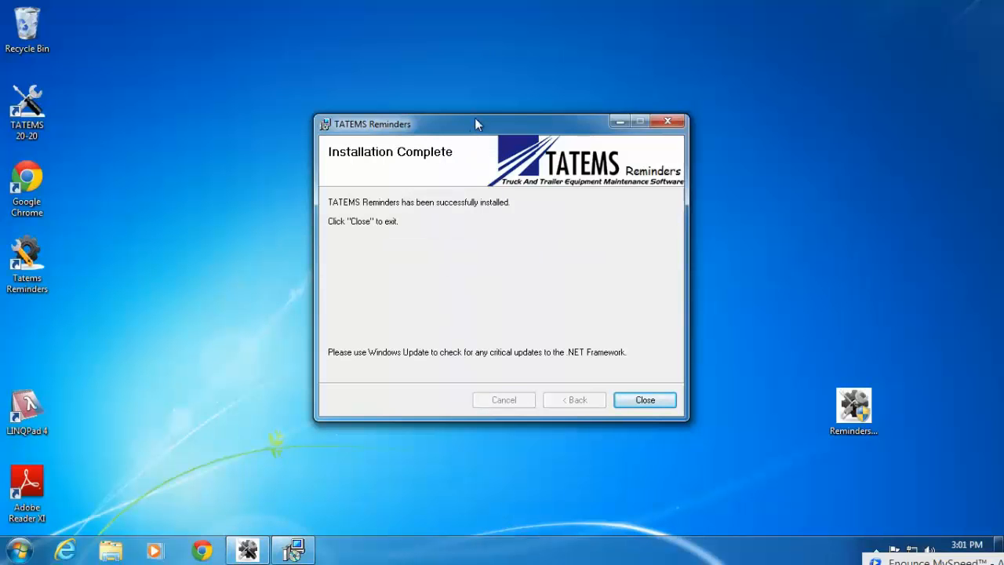
left_click(629, 402)
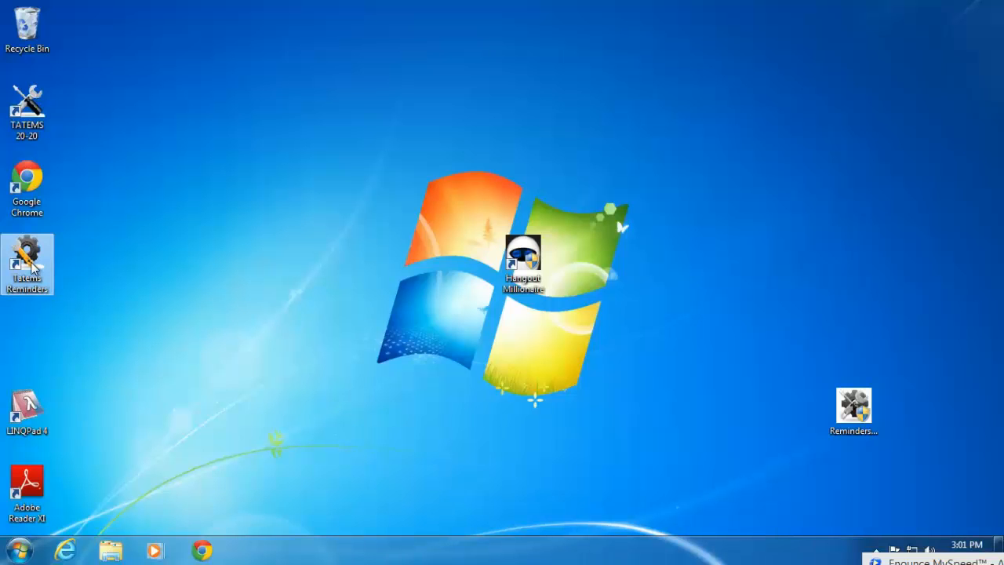
Step: Launch TATEMS Reminders, switch to TATEMS 20/20, copy the data file path from its Networking settings, and close TATEMS 20/20
double_click(32, 266)
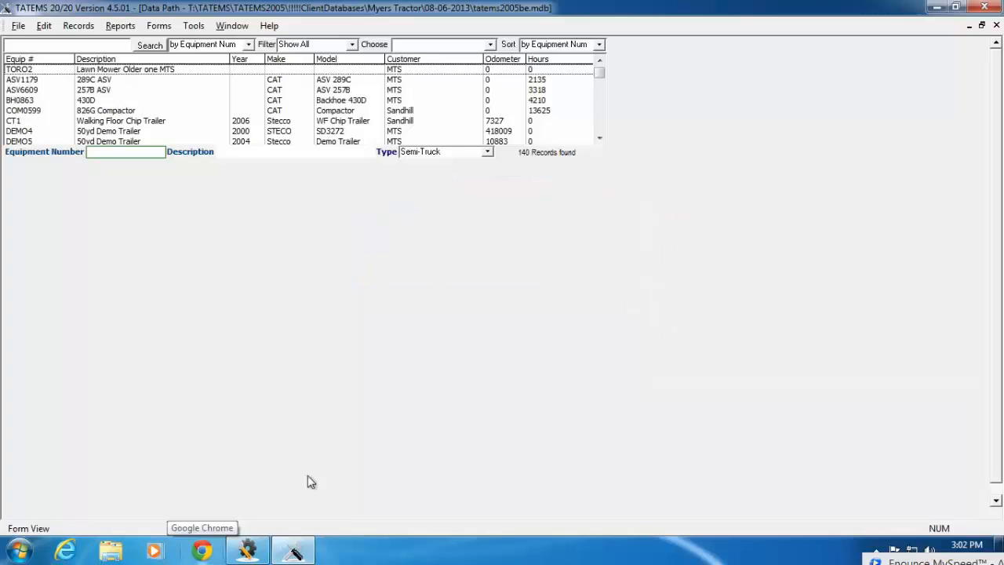
left_click(198, 28)
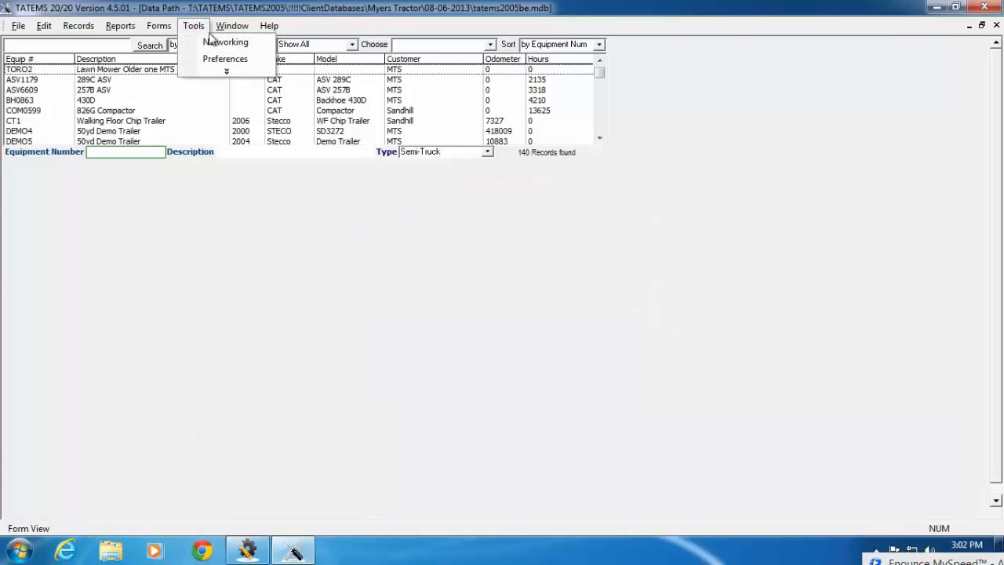
left_click(211, 42)
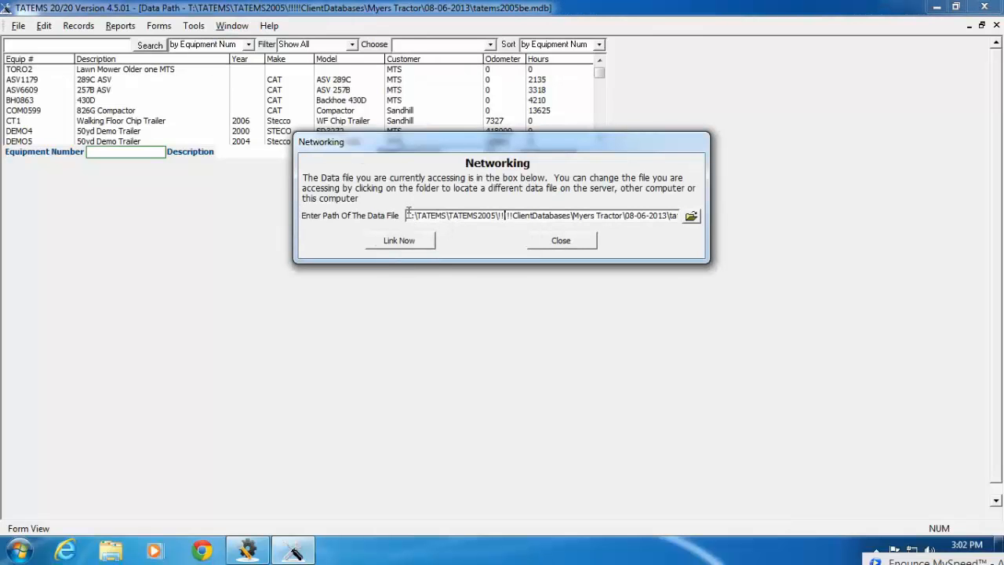
left_click_drag(408, 214, 726, 216)
right_click(649, 215)
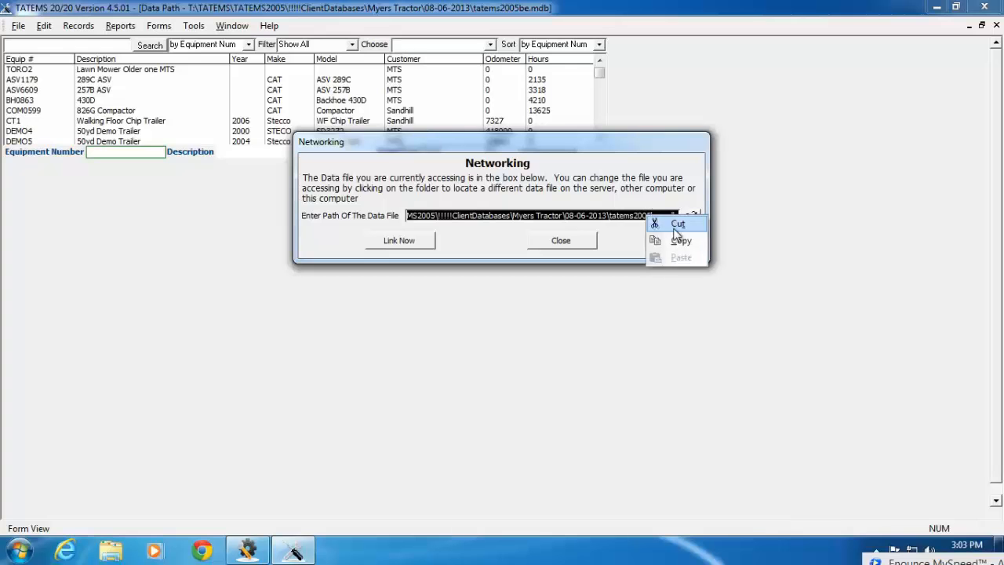
left_click(680, 241)
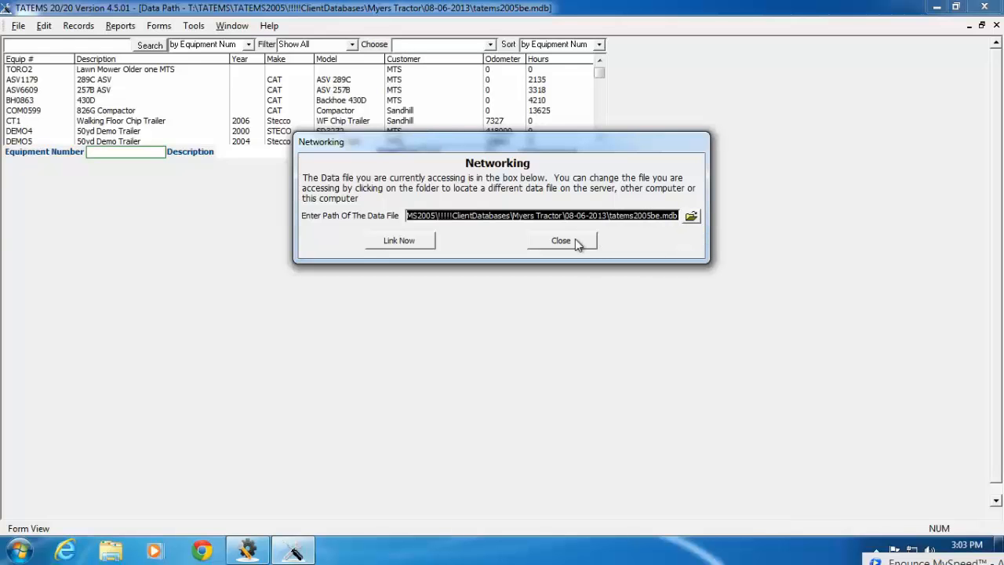
left_click(562, 241)
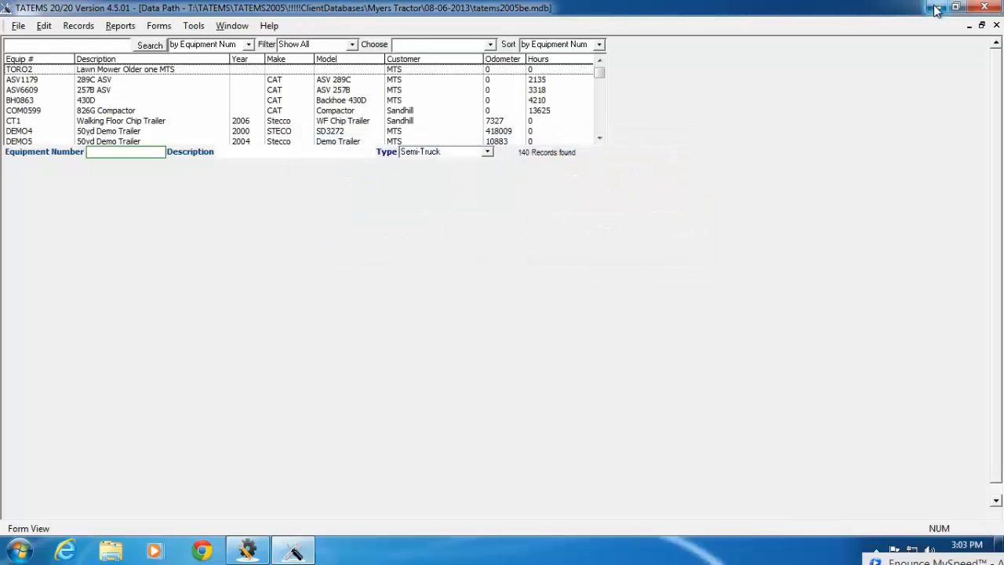
left_click(985, 7)
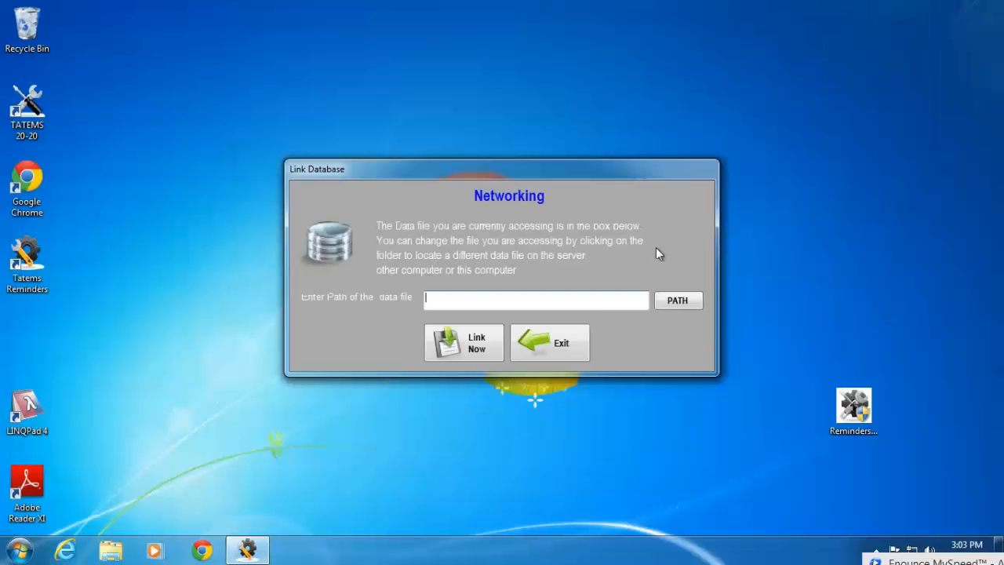
Step: Paste the copied data file path into the Link Database window and select the pasted path
right_click(518, 297)
left_click(555, 359)
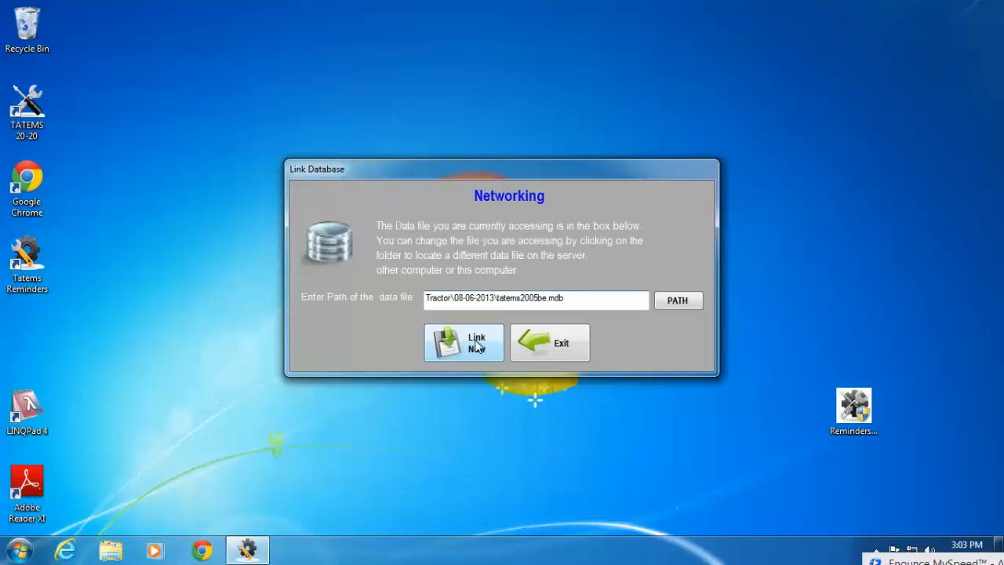
left_click_drag(565, 298, 425, 299)
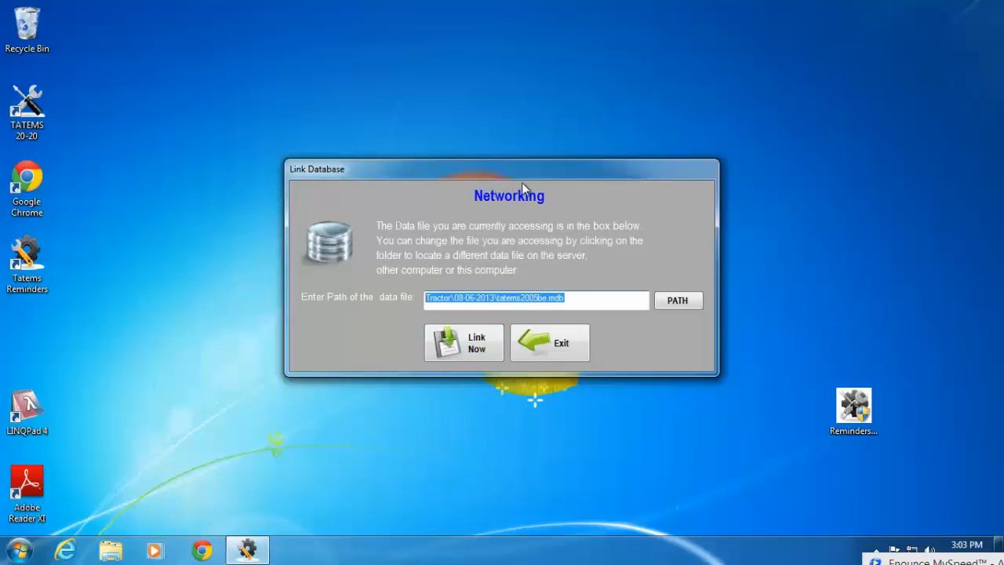
left_click(679, 306)
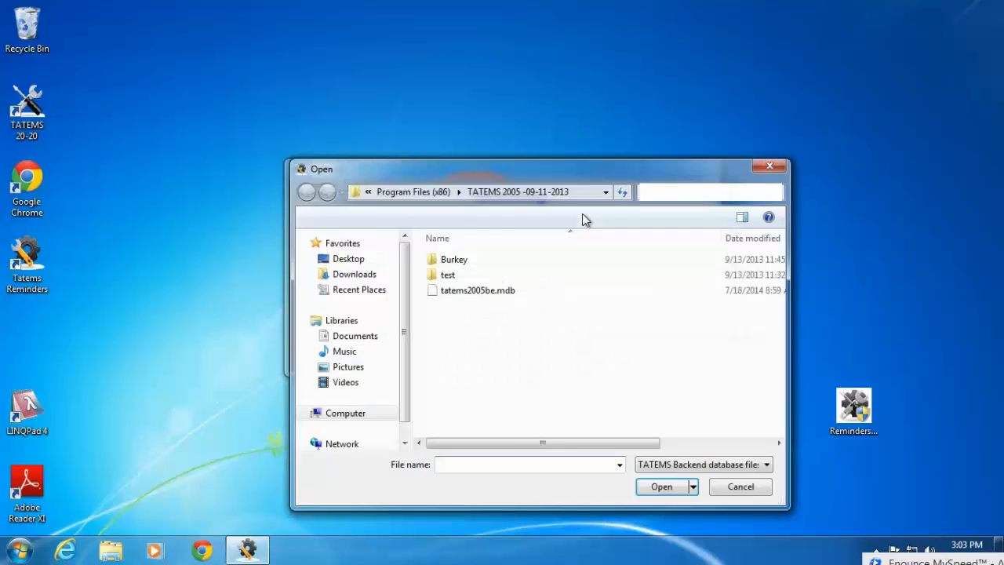
left_click(488, 291)
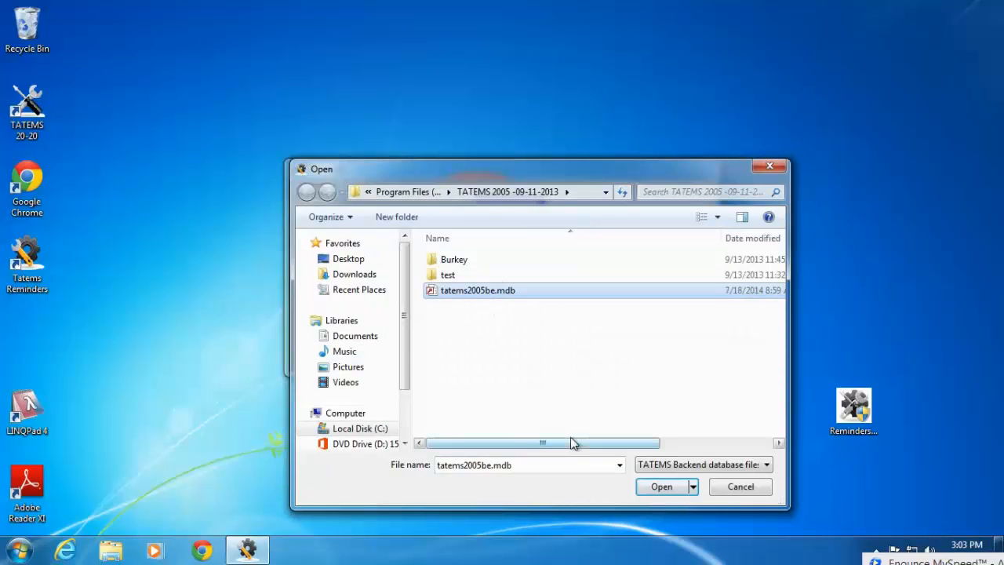
left_click_drag(477, 172, 443, 150)
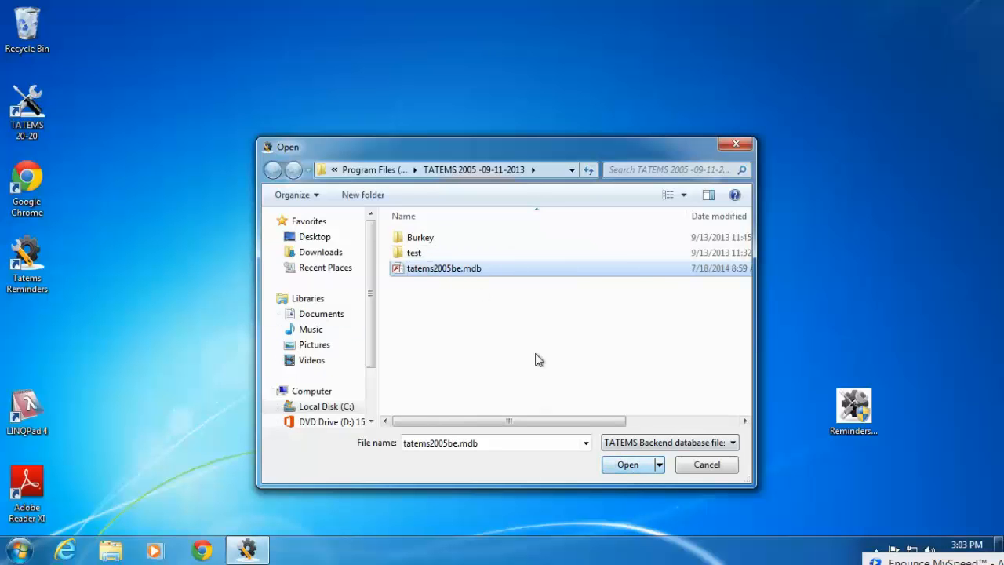
left_click(721, 469)
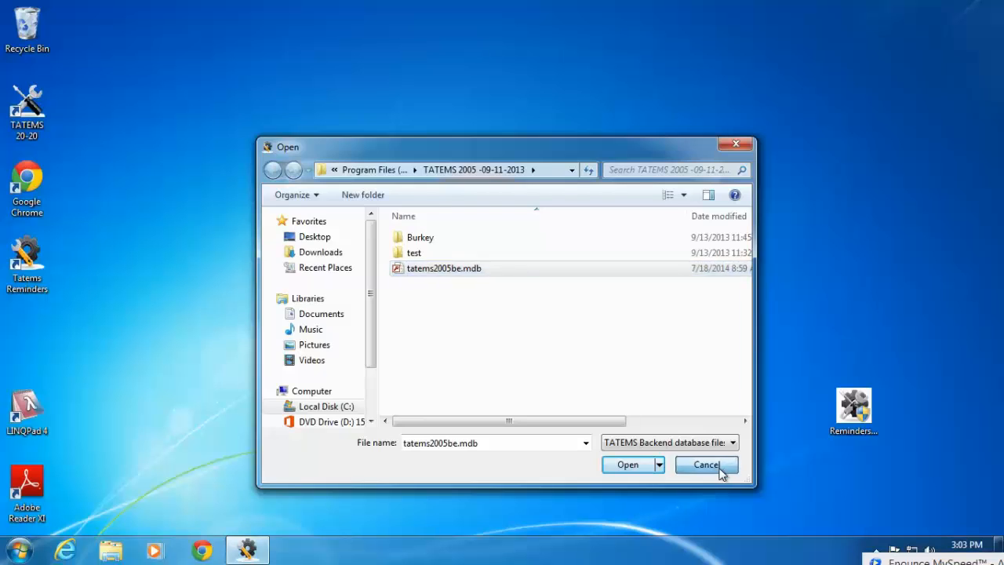
Step: Paste the copied path as the data file again, try to link the database, and check the whole path
right_click(543, 301)
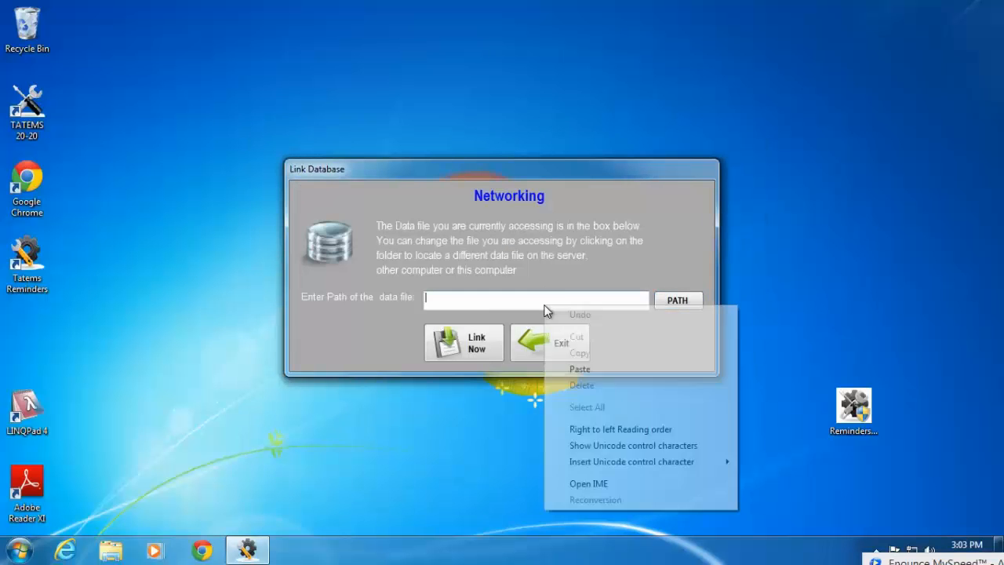
left_click(606, 367)
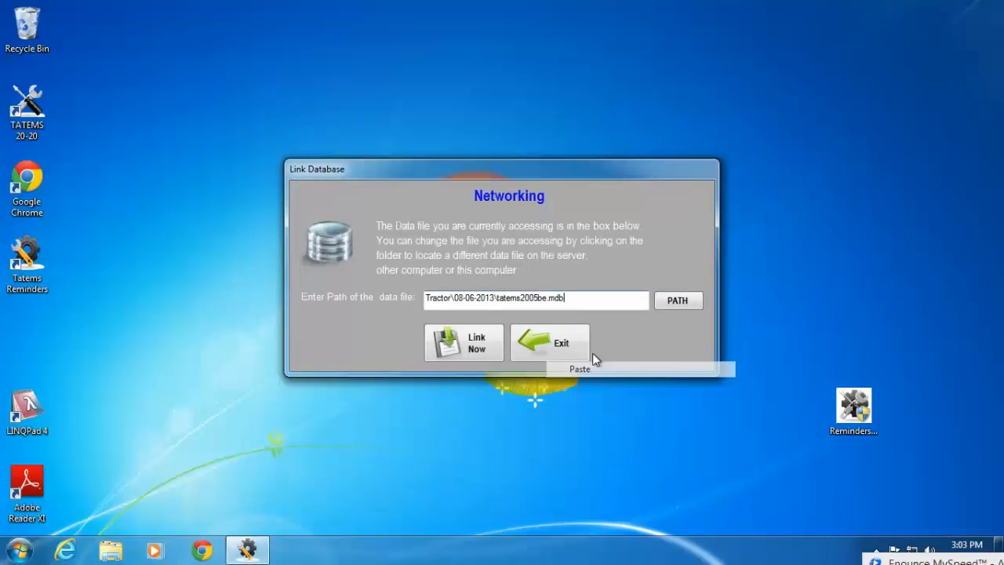
left_click(470, 344)
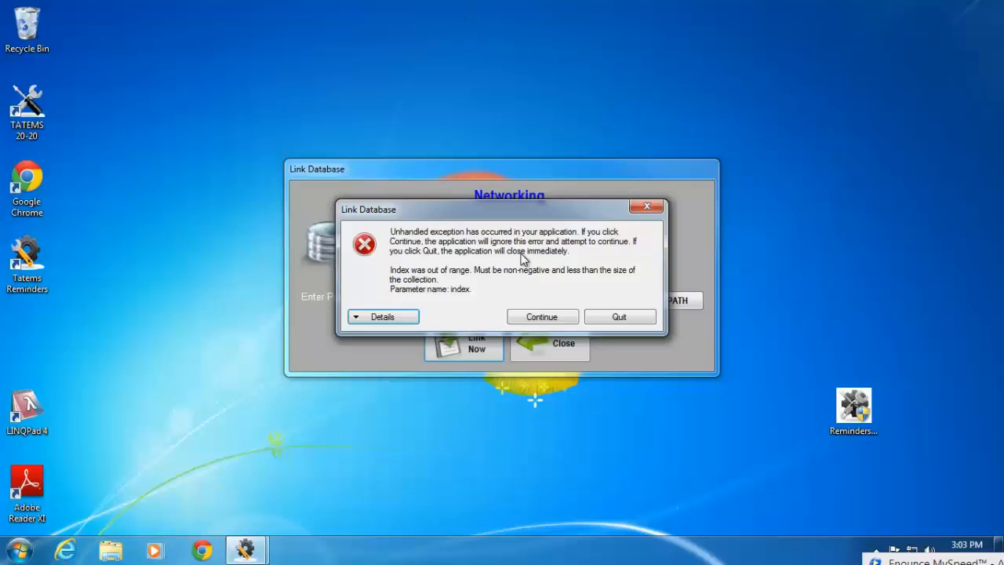
left_click(534, 314)
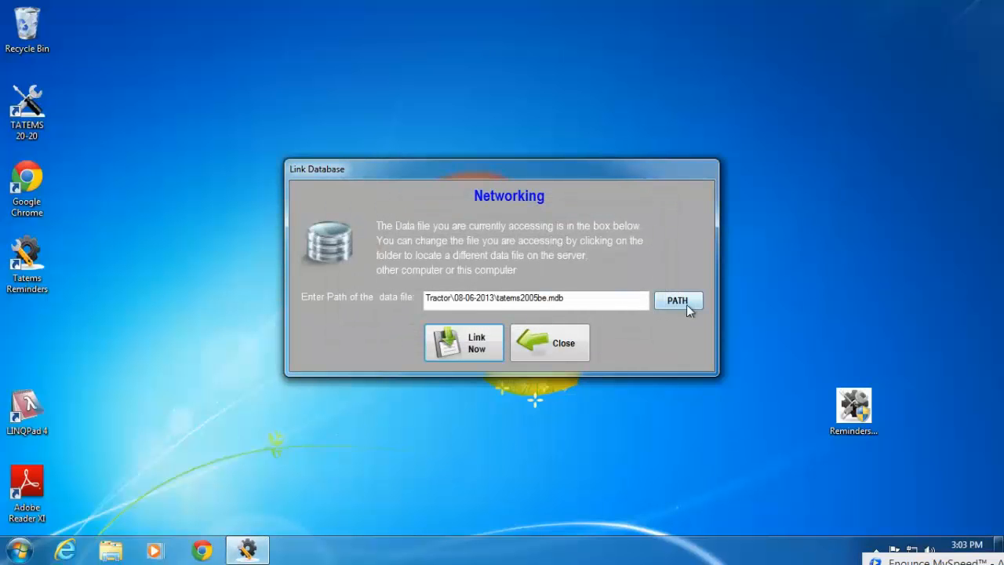
left_click_drag(565, 298, 407, 296)
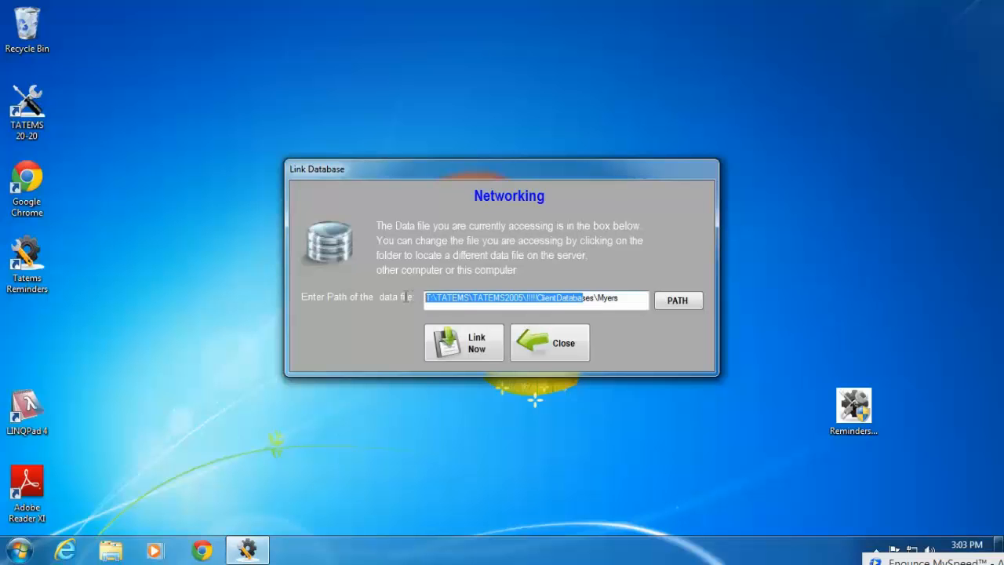
left_click(626, 298)
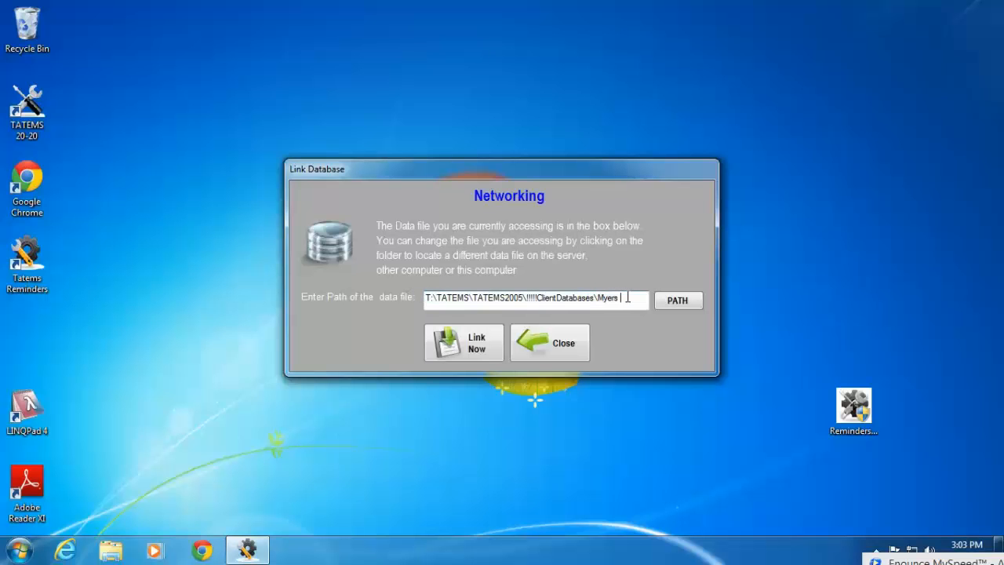
left_click(672, 301)
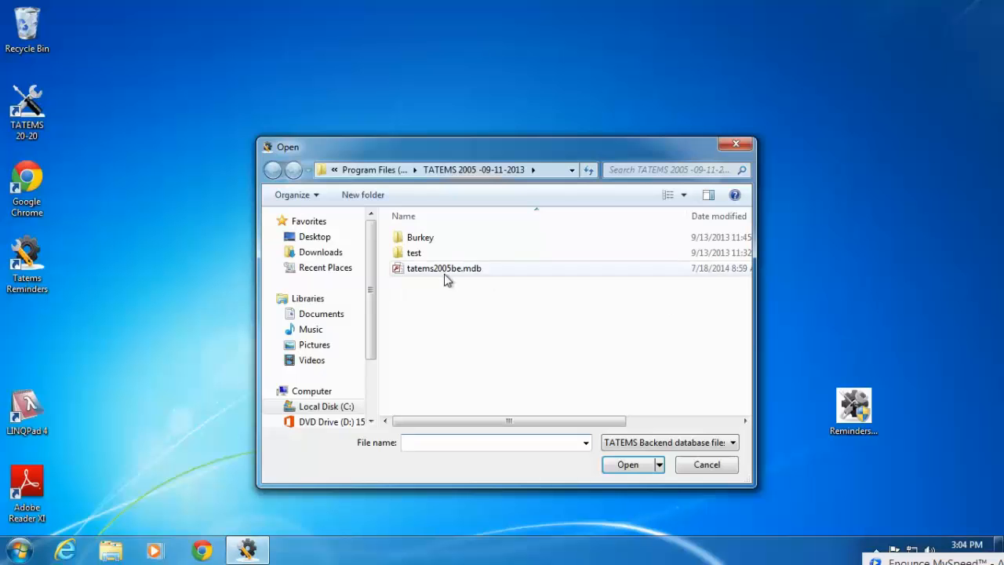
left_click(444, 275)
left_click(627, 464)
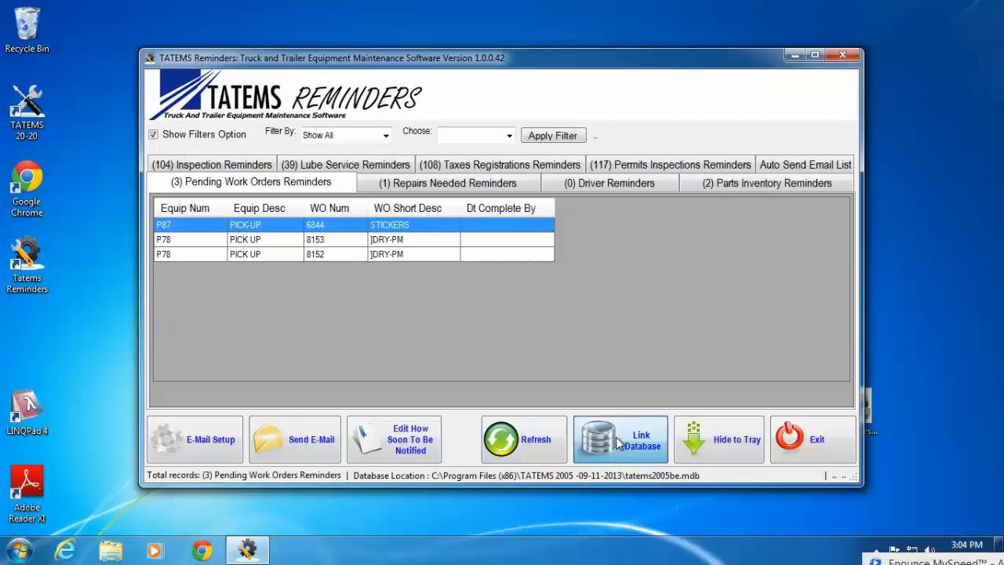
Step: Reopen the database linking window, paste the copied T: drive data file path, and review it from end to end
left_click(618, 444)
right_click(556, 307)
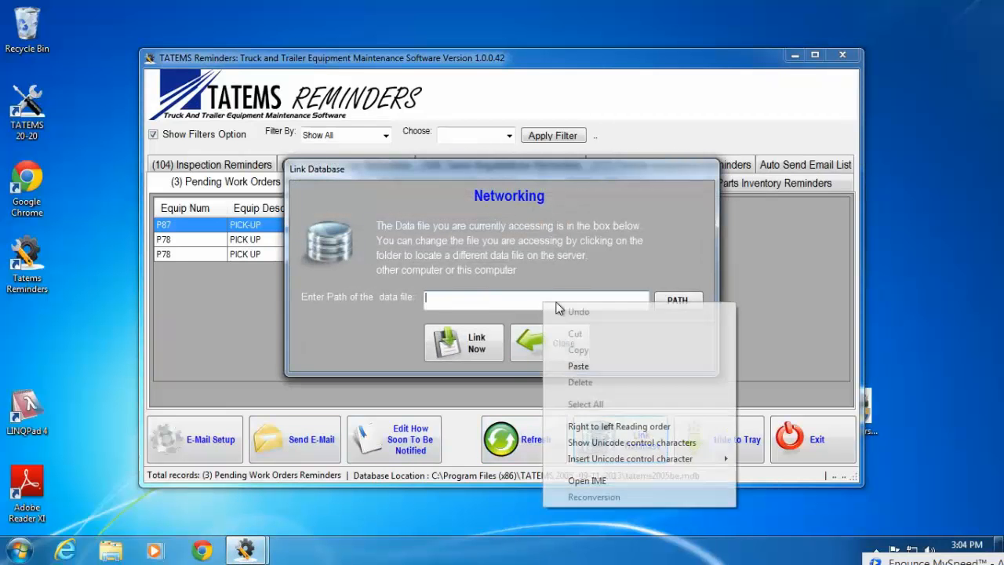
left_click(578, 365)
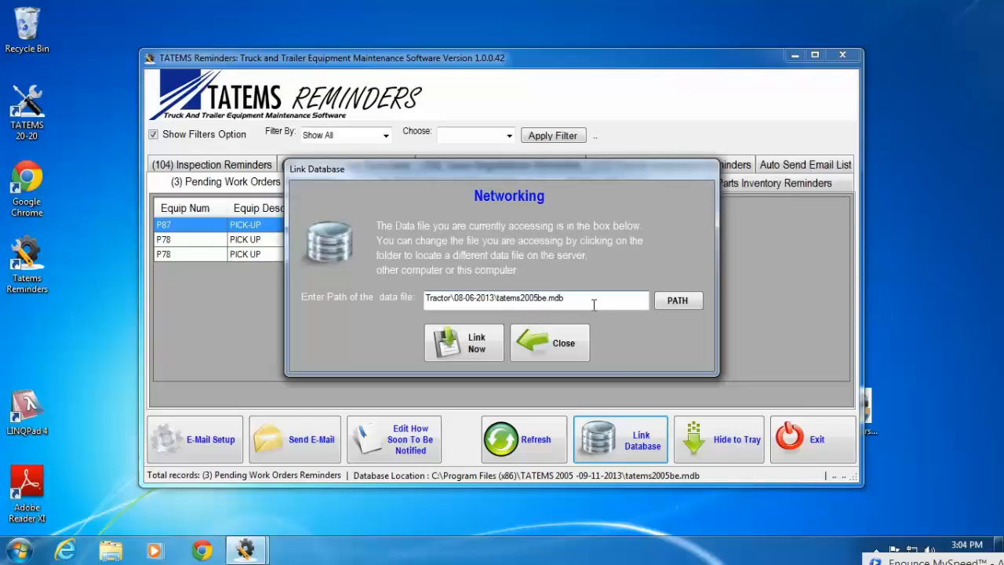
key("Left")
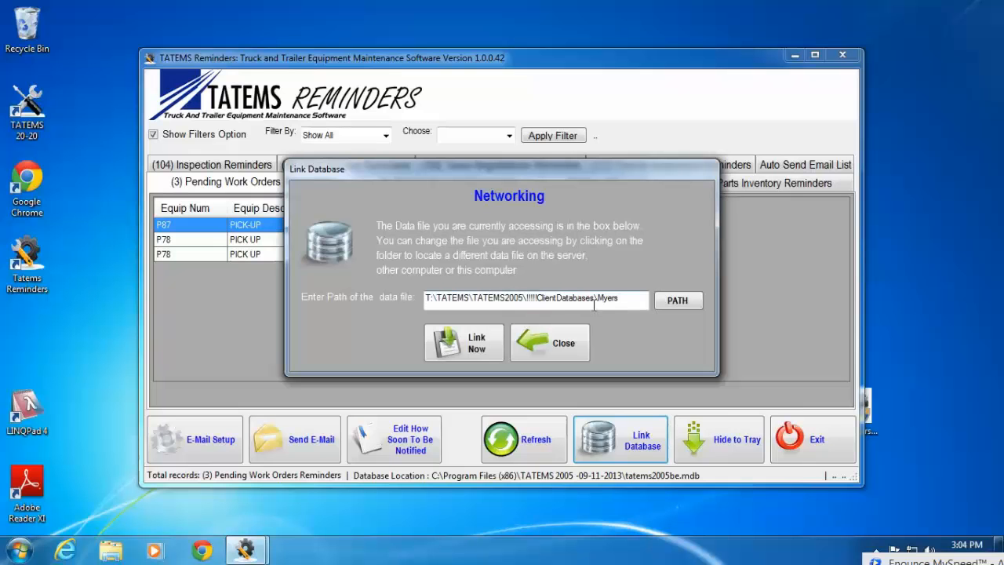
key("Right")
key("Left")
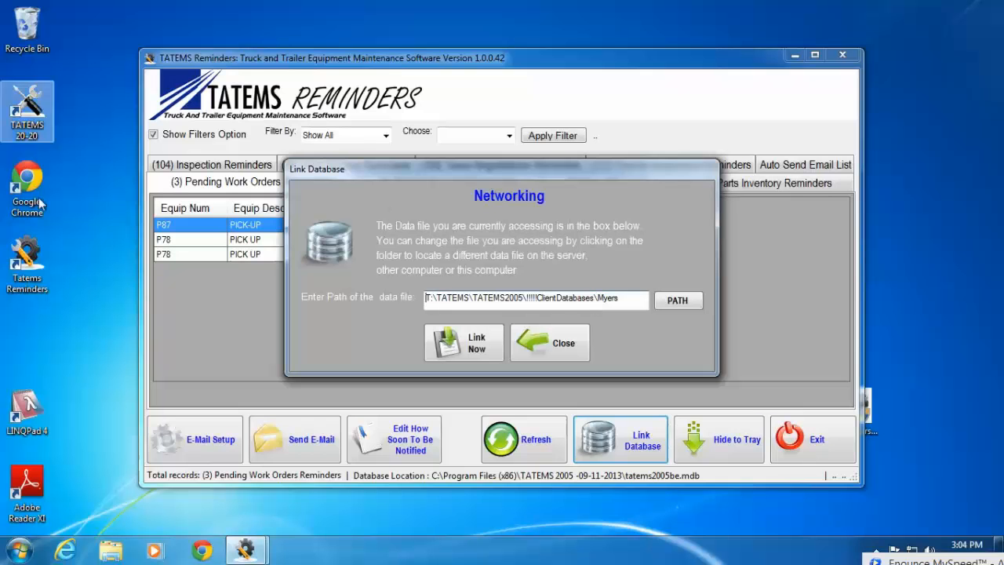
Step: Check the mapped T: network drive in Windows Explorer, and close the window again
left_click(111, 554)
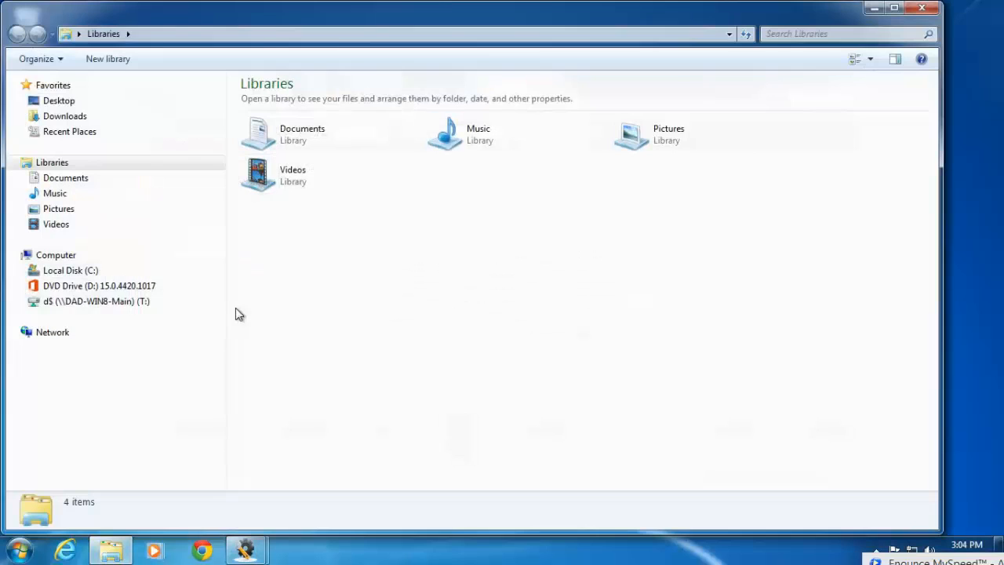
left_click(109, 305)
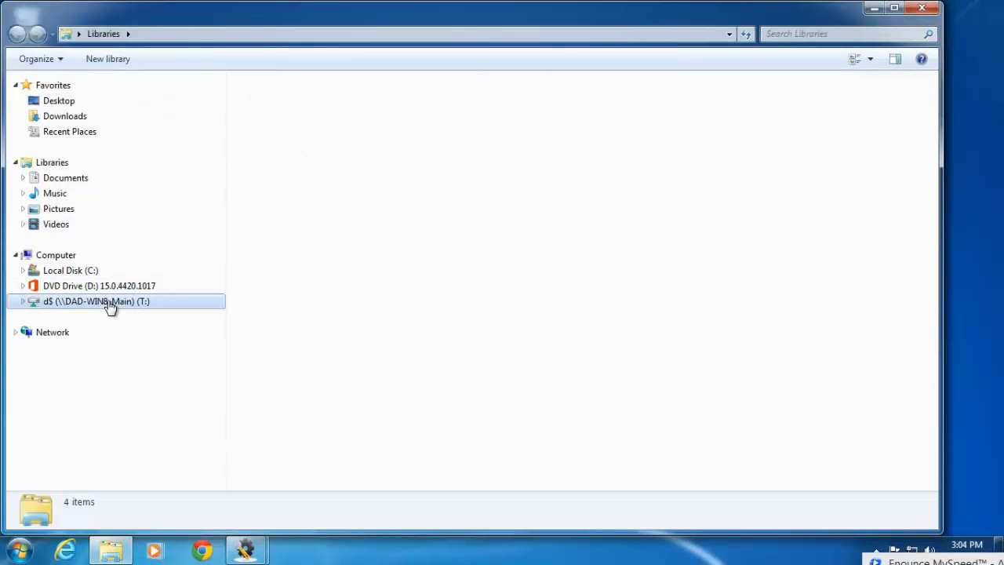
left_click(927, 7)
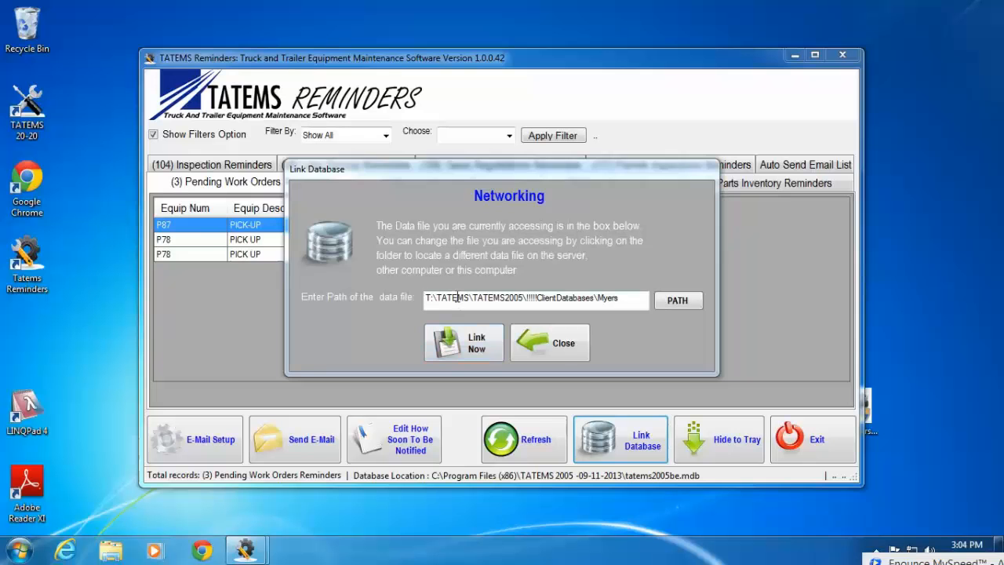
Step: Link the database to the entered T: drive data file, and restart TATEMS Reminders
left_click(468, 345)
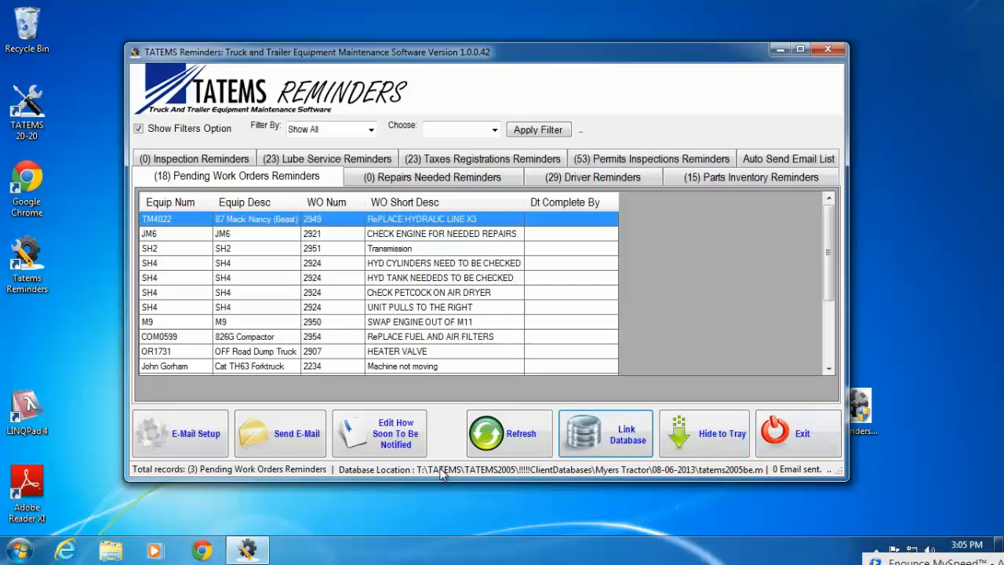
left_click(792, 439)
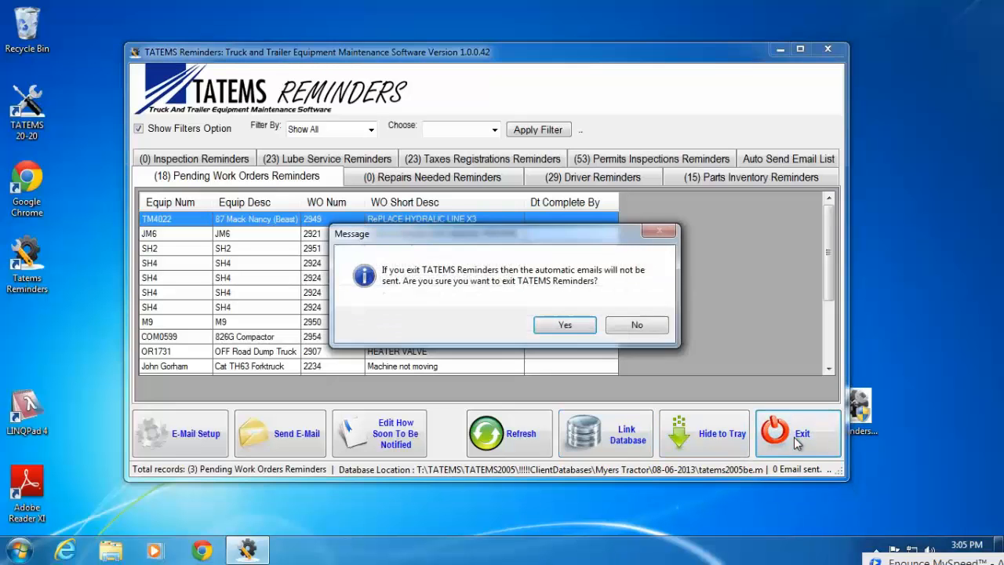
left_click(564, 324)
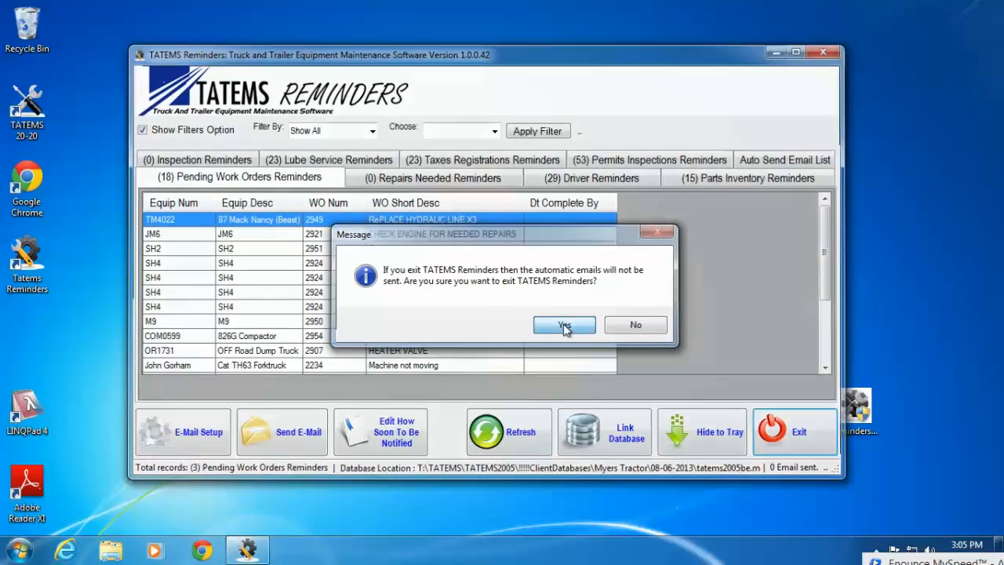
double_click(27, 263)
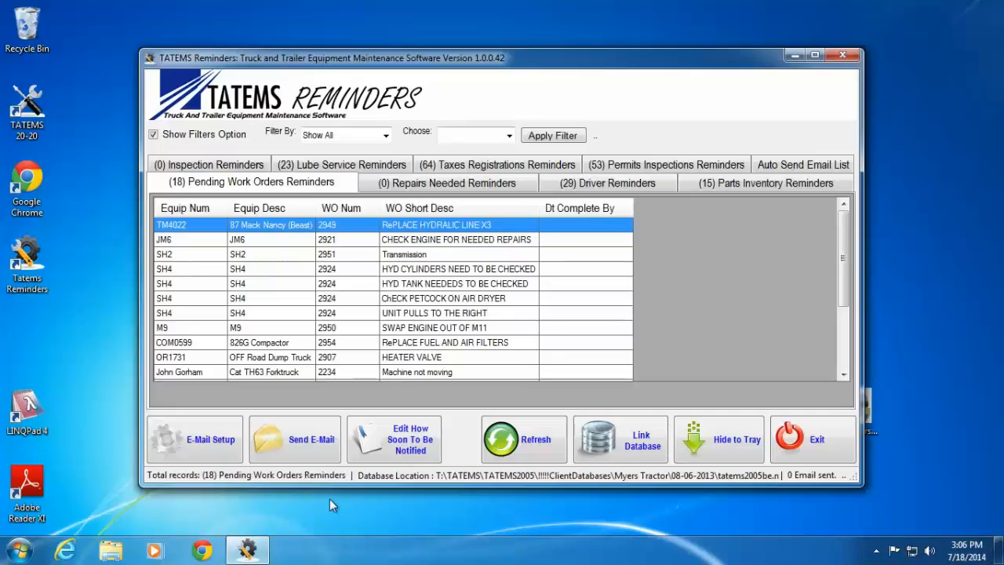
Step: Open the e-mail setup with auto send temporarily disabled, and delete the existing SMTP account record
left_click(212, 444)
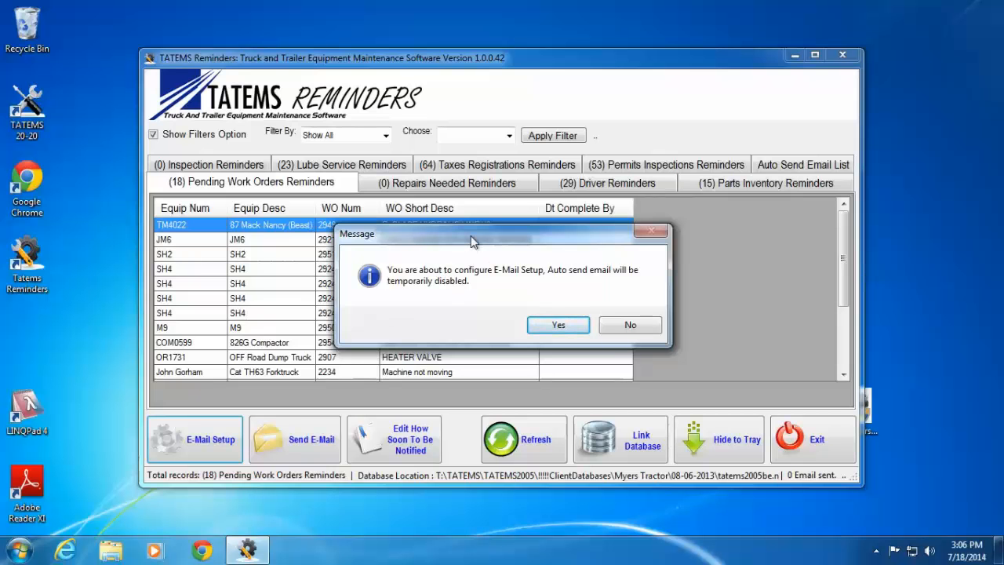
left_click(558, 325)
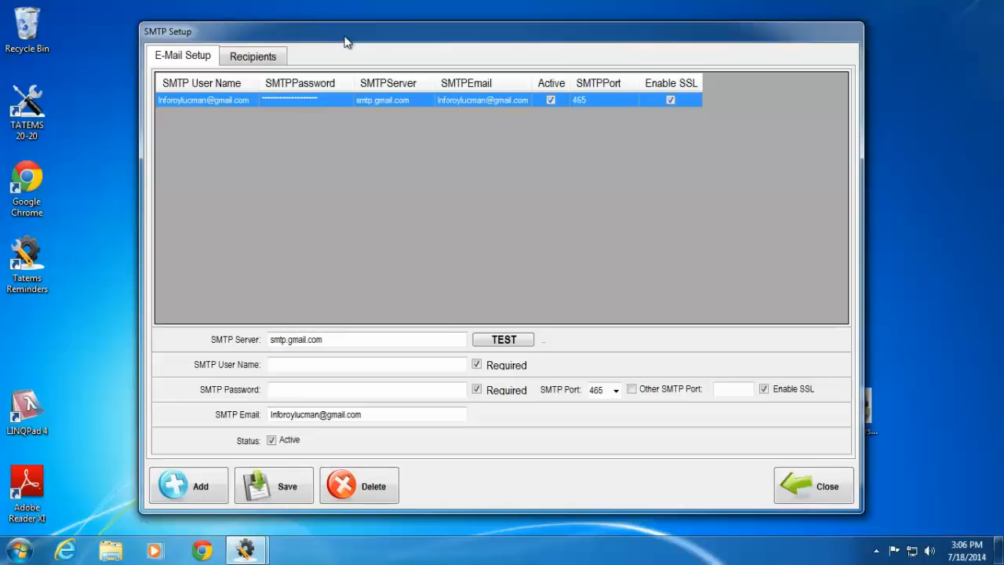
left_click(218, 103)
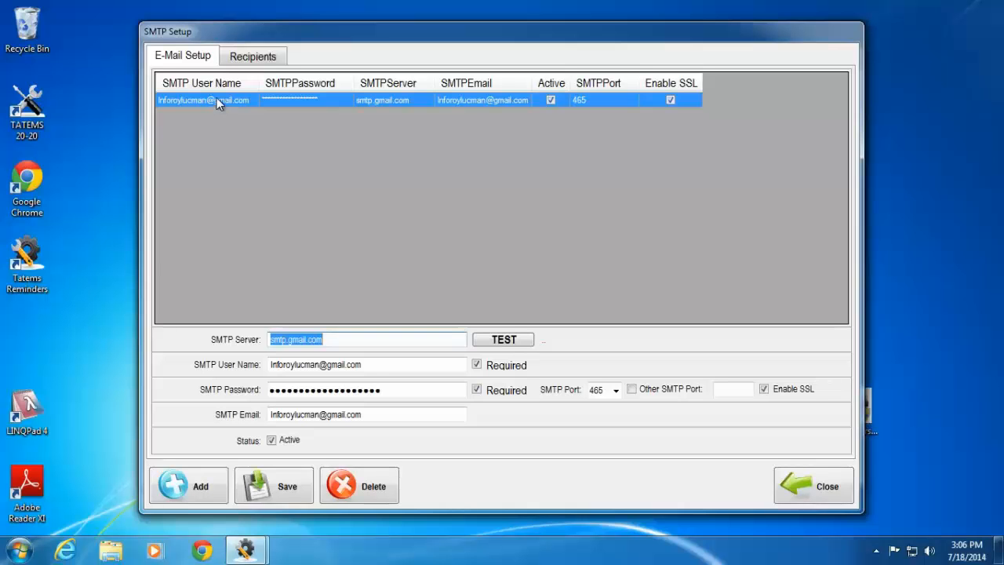
left_click(375, 487)
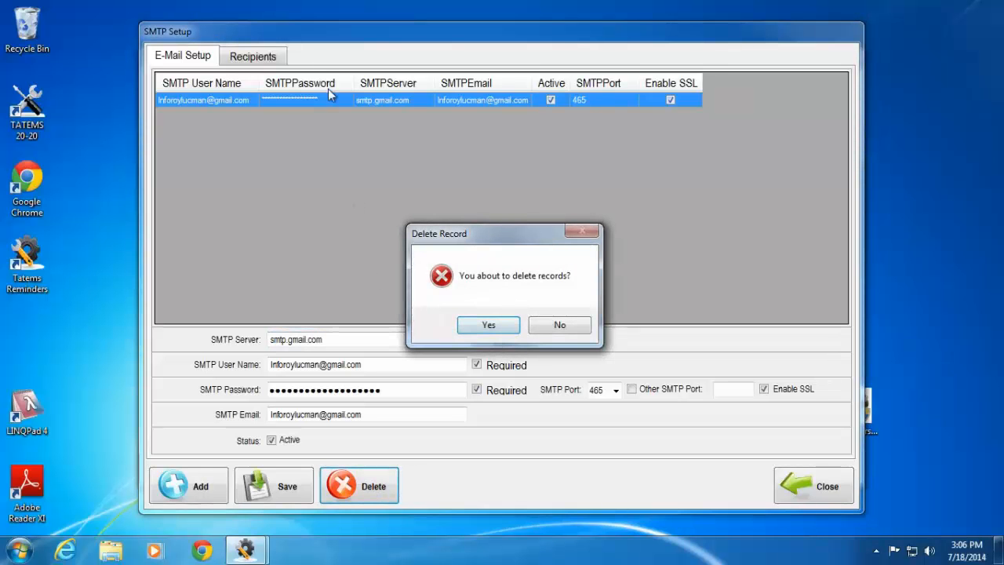
left_click(503, 329)
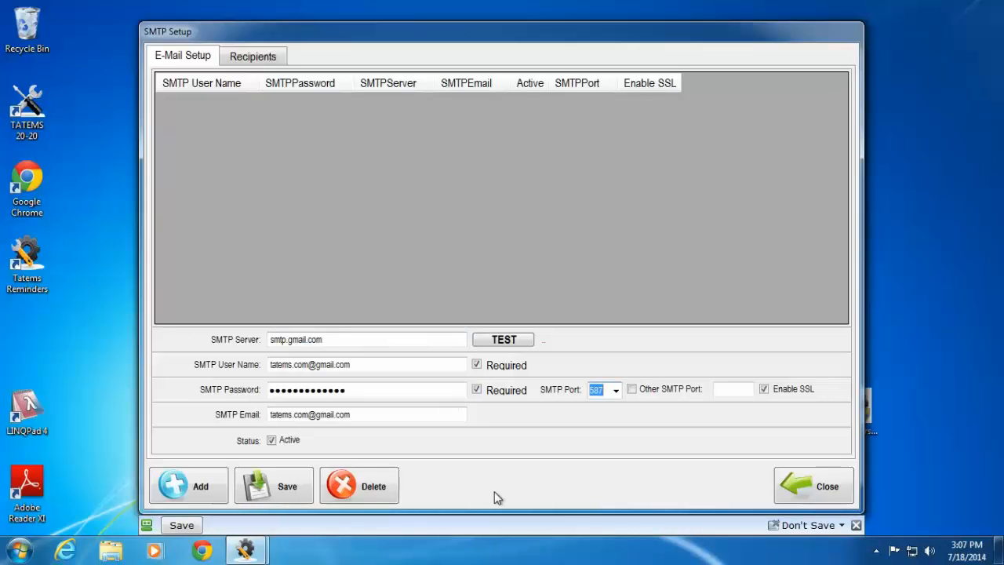
Step: Review the SMTP server, user name and email entries of the new mail account
left_click(342, 342)
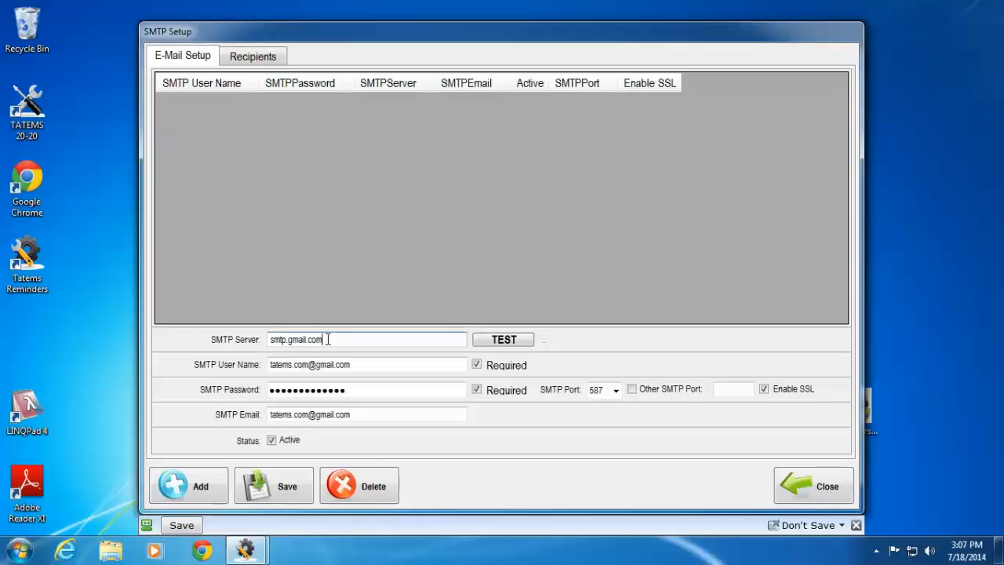
left_click(373, 367)
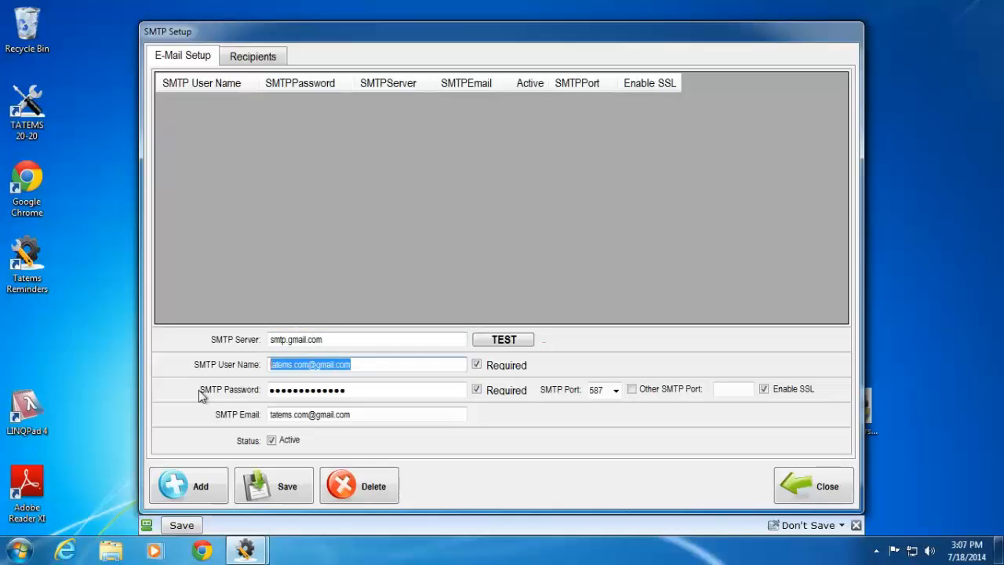
left_click(371, 362)
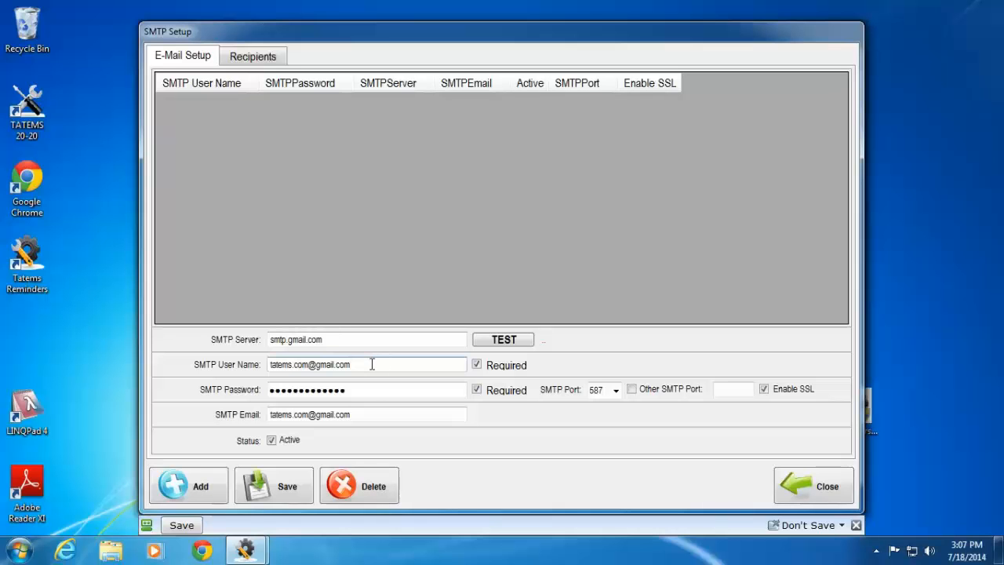
left_click(389, 412)
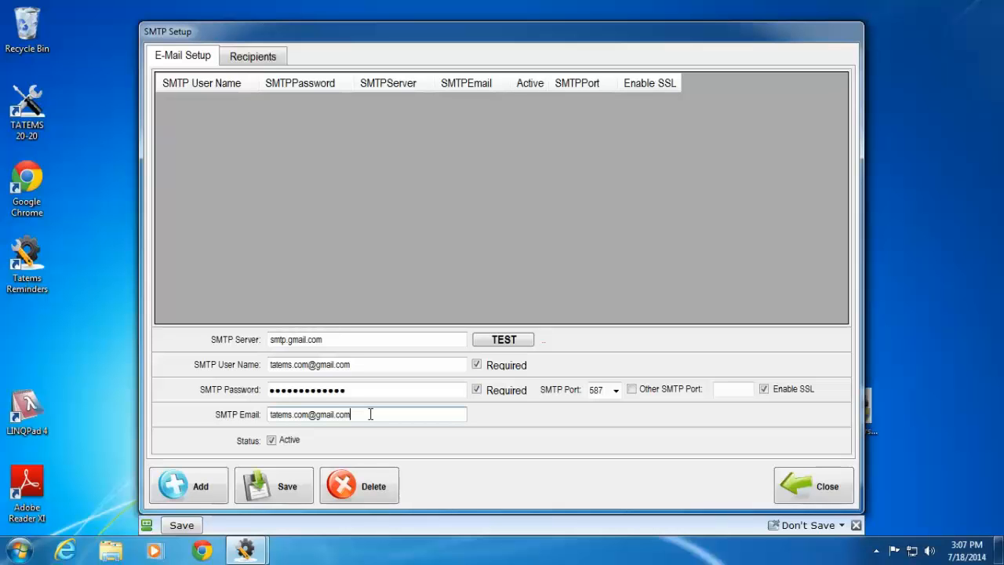
left_click_drag(370, 414, 265, 425)
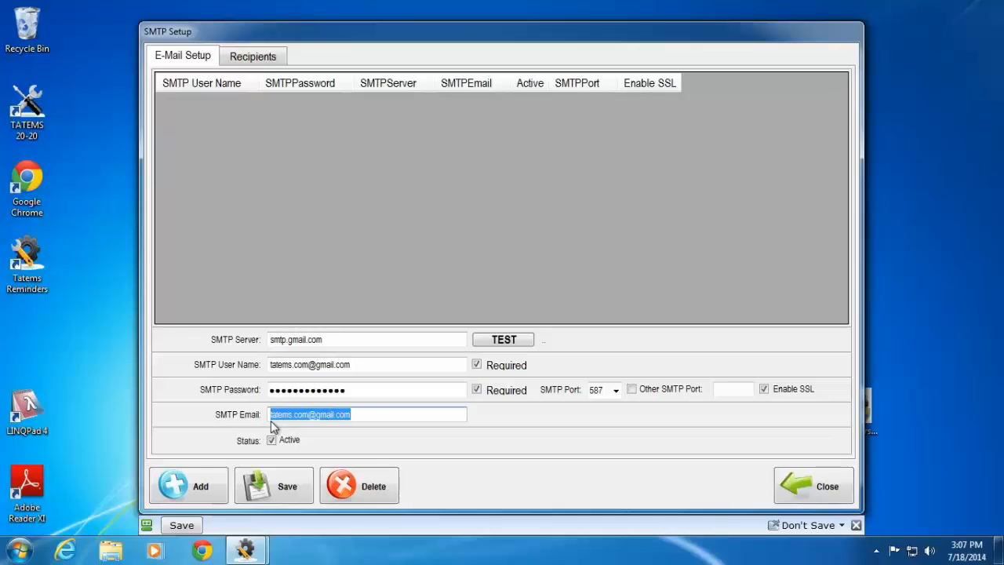
left_click(374, 416)
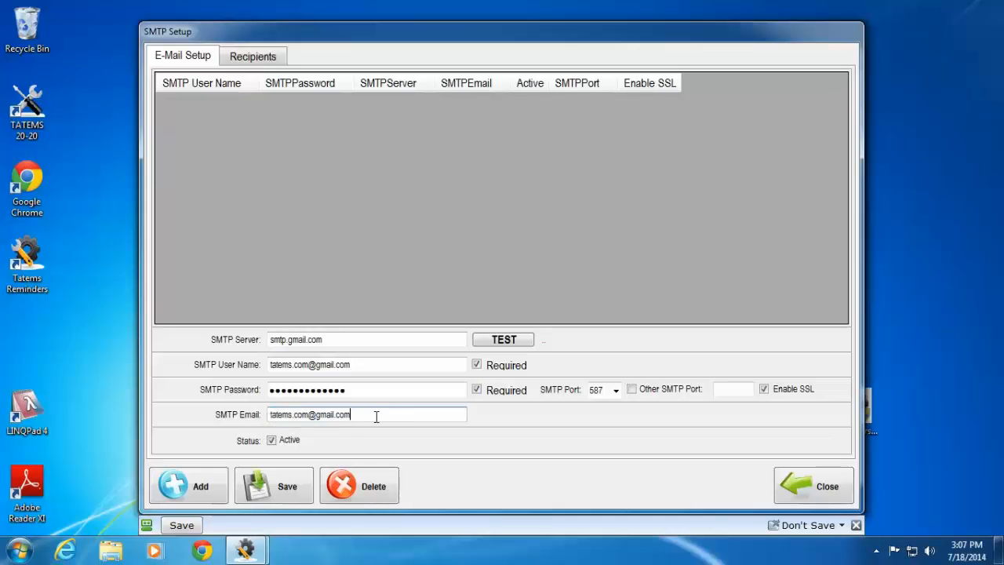
left_click_drag(372, 364, 234, 368)
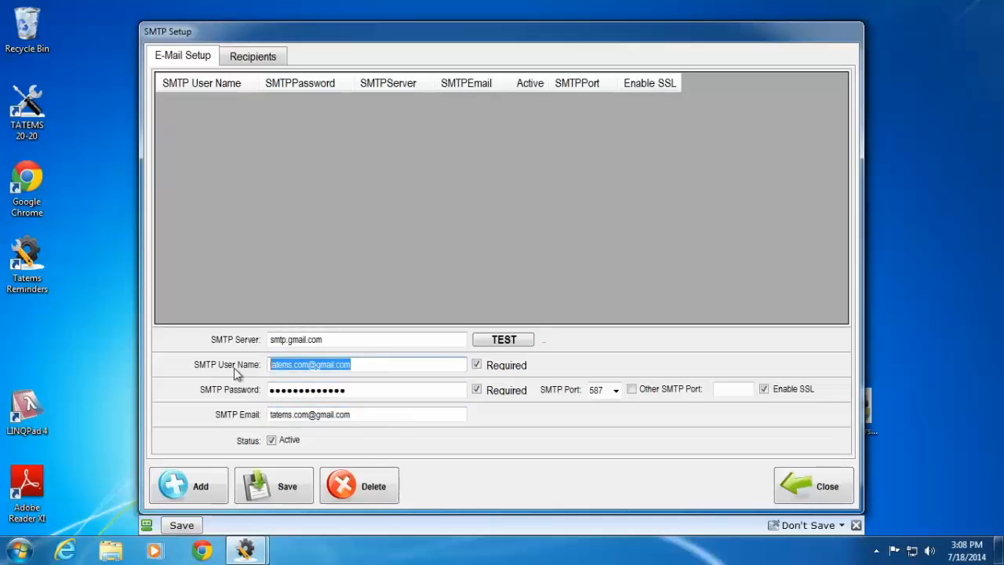
left_click(374, 414)
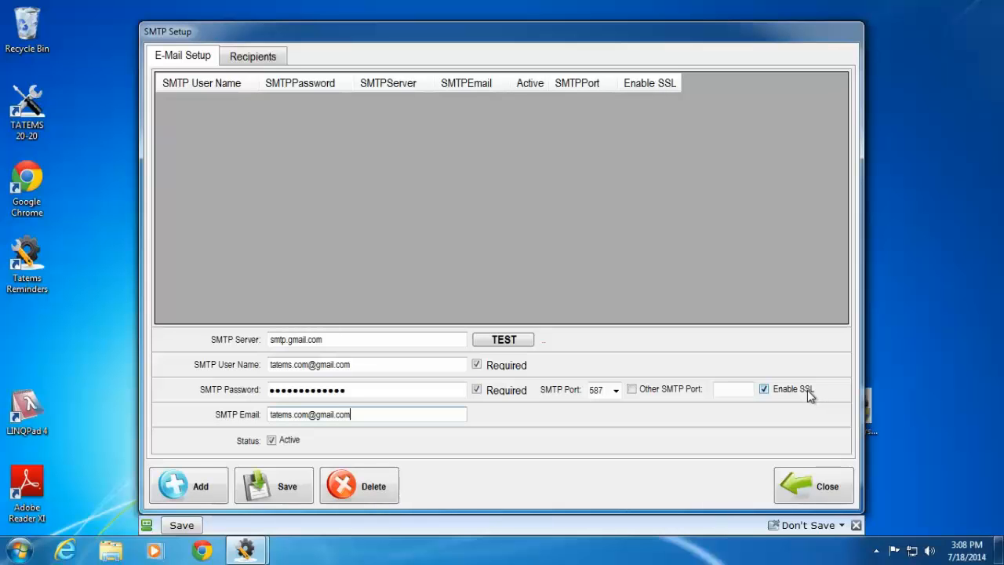
Step: Try the Other SMTP Port option, turn it off again, and set the new account's SMTP port to 587
left_click(617, 389)
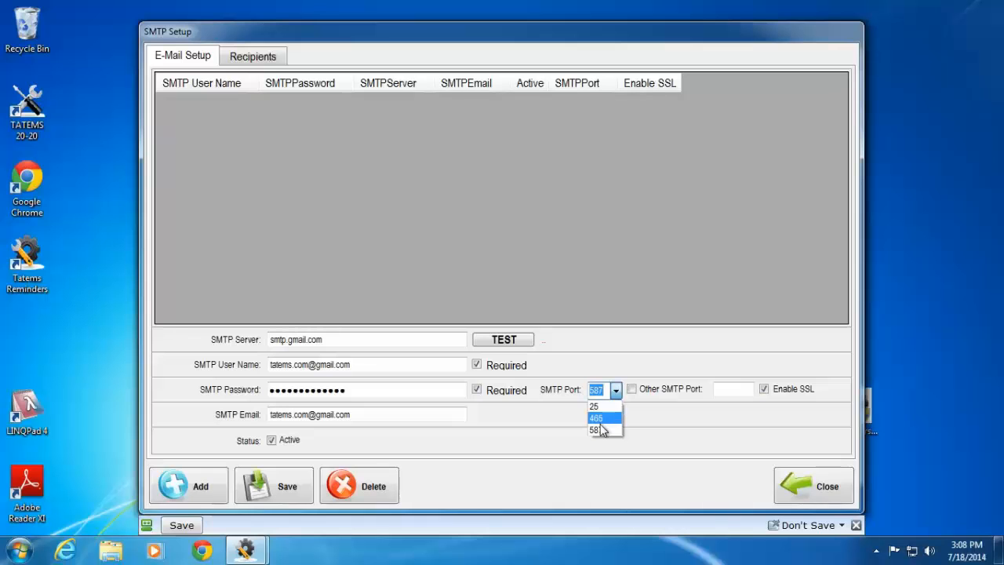
left_click(618, 430)
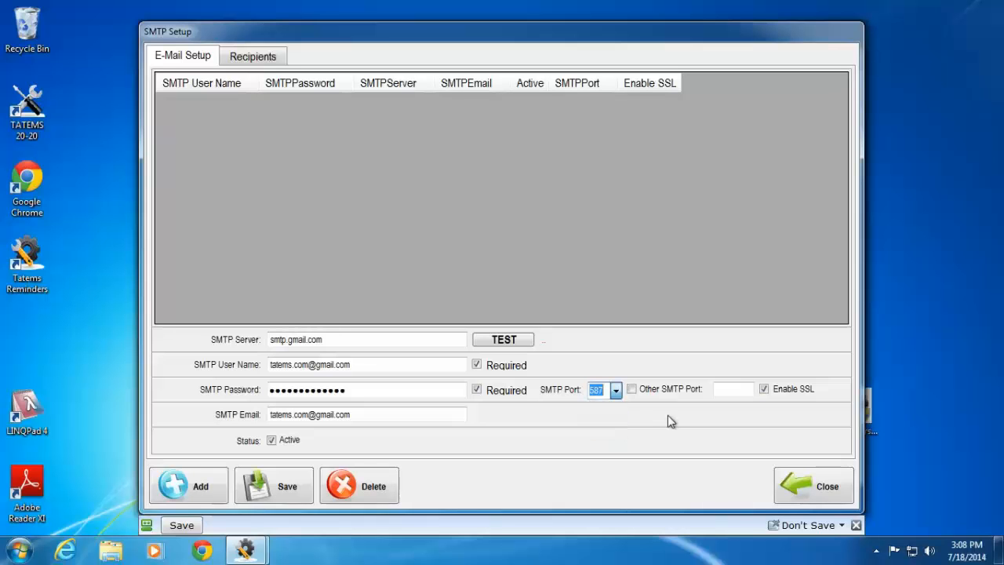
left_click(632, 389)
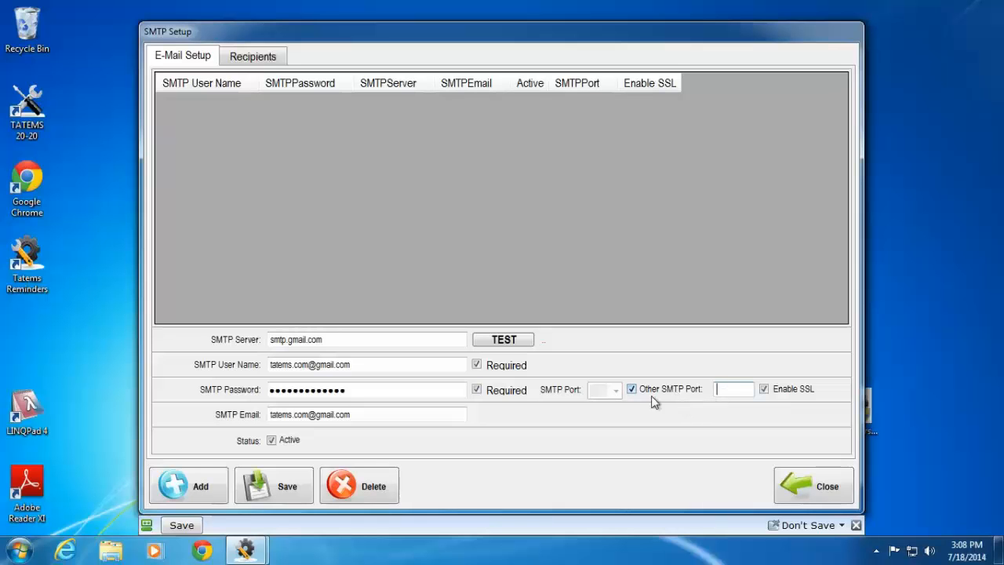
left_click(631, 389)
left_click(615, 390)
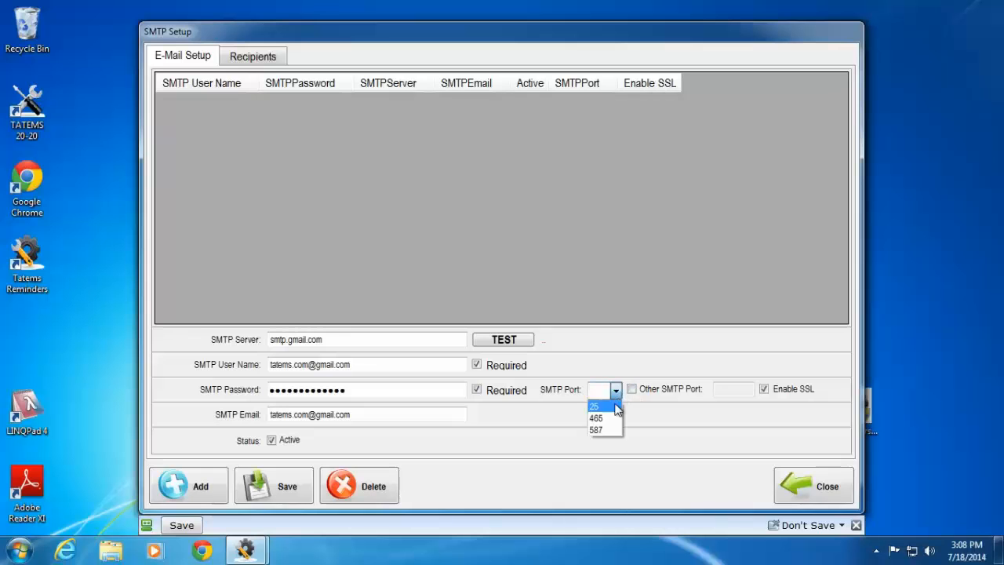
left_click(607, 429)
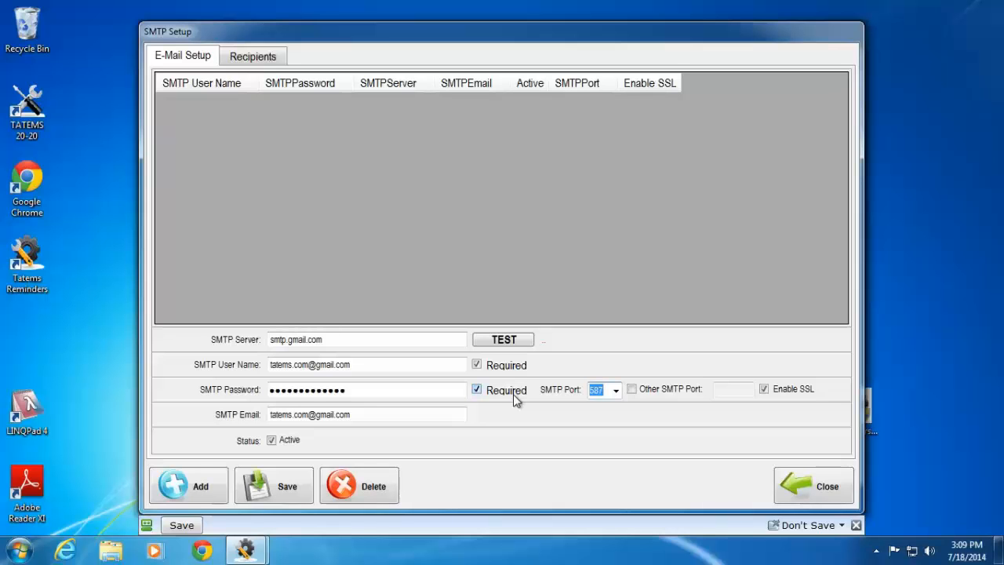
Step: Check the user name and password fields, save the new SMTP account, and test its settings
left_click(400, 368)
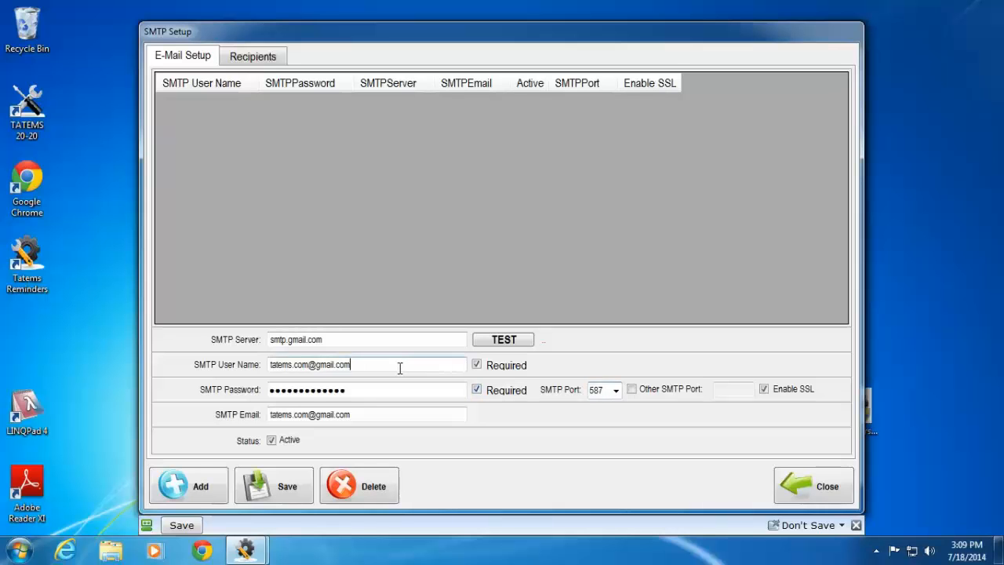
left_click_drag(400, 367, 247, 375)
left_click(388, 390)
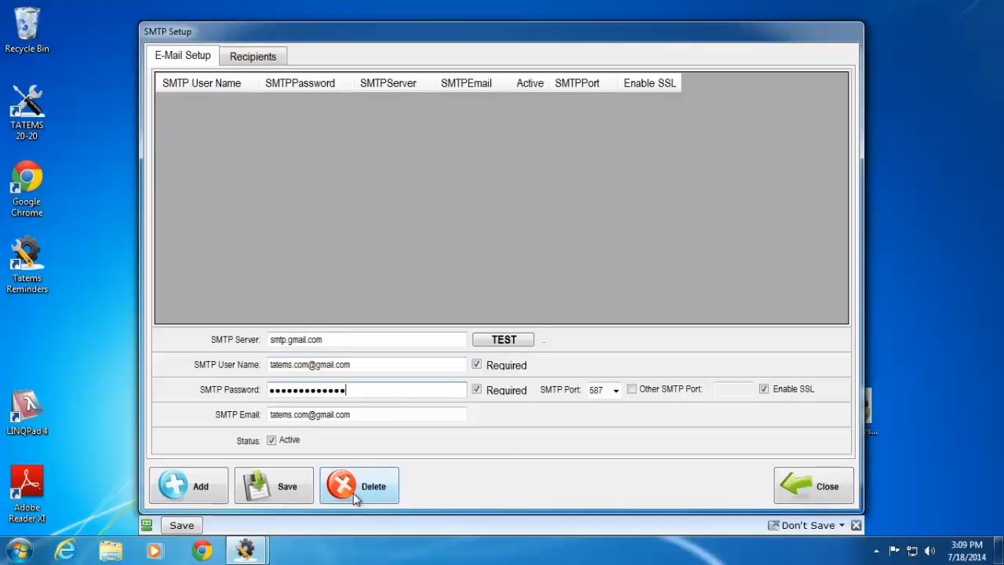
left_click(284, 485)
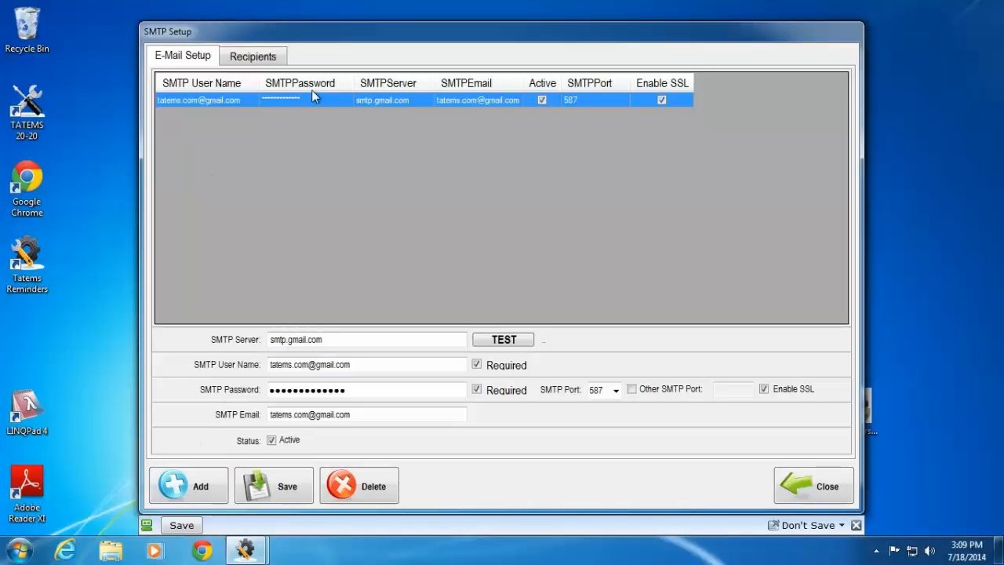
left_click(509, 342)
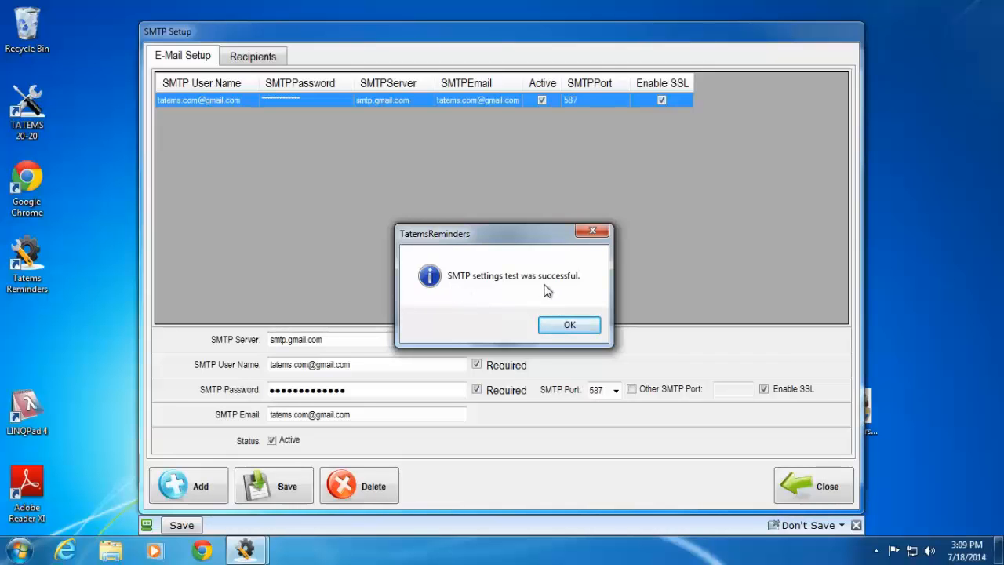
left_click(570, 325)
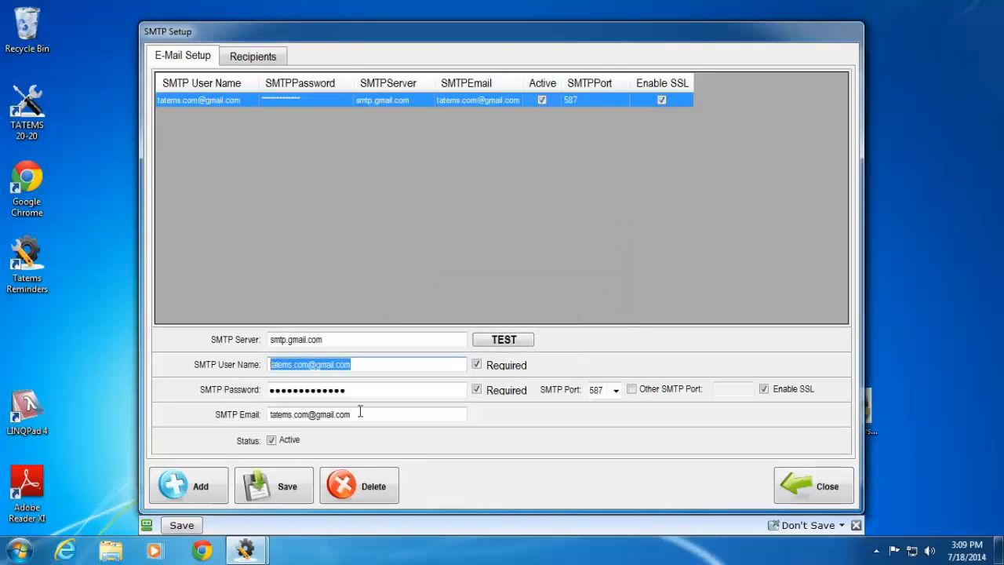
Step: Delete the existing "test" recipient from the reminder recipients
left_click(253, 57)
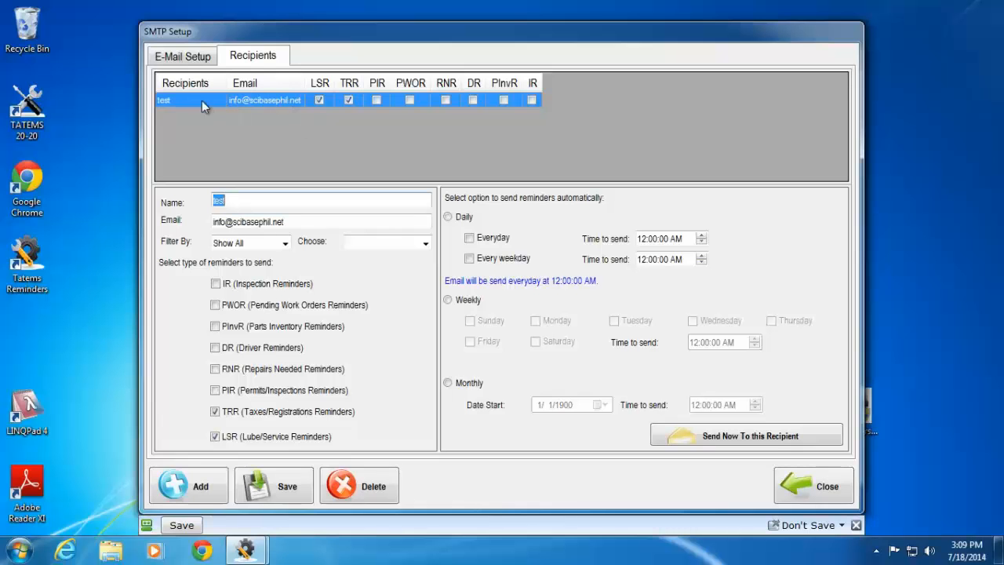
left_click(363, 490)
left_click(494, 331)
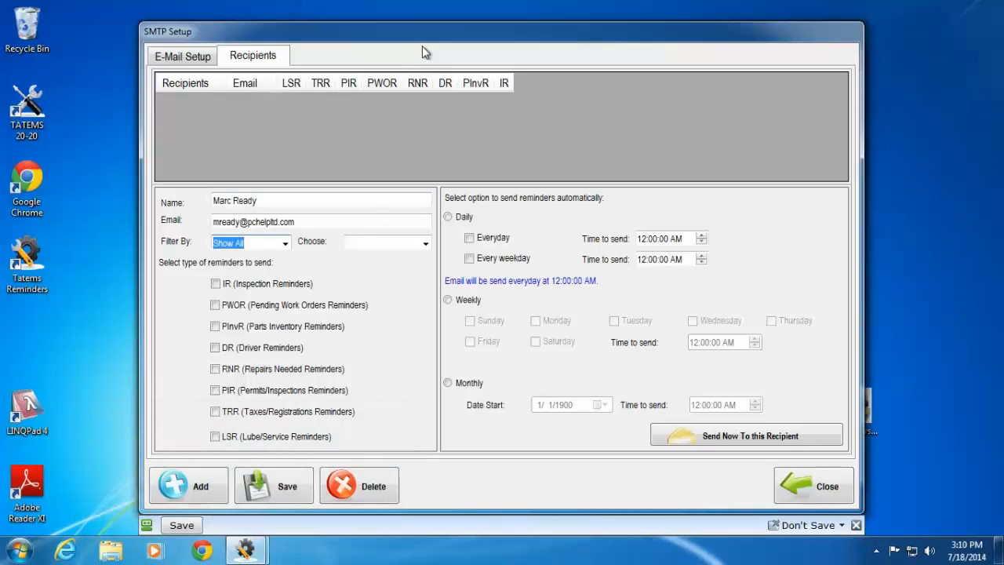
Step: Try filtering the recipient's reminders by Customer, view the customer choices, and return the filter to Show All
left_click(287, 243)
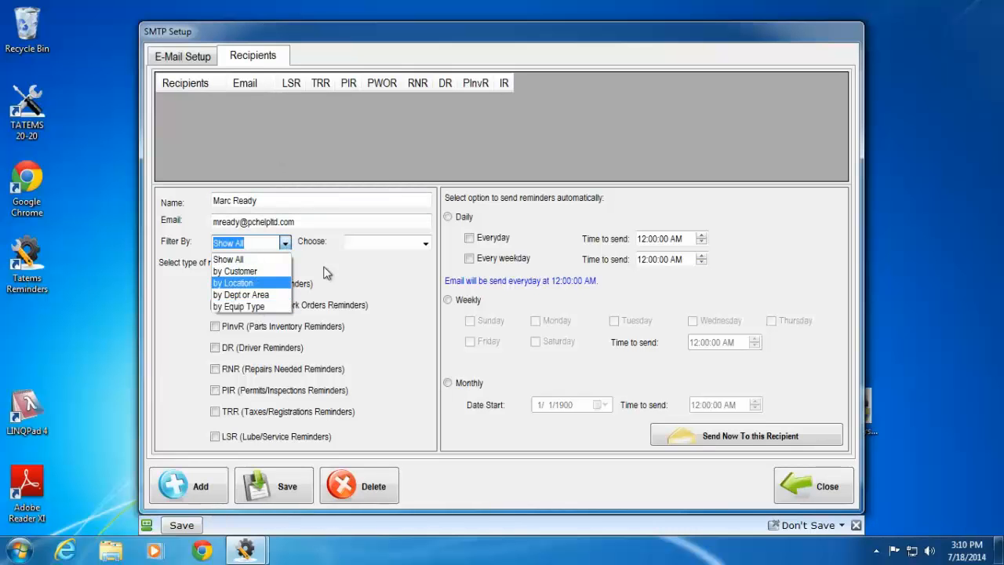
left_click(268, 264)
left_click(425, 243)
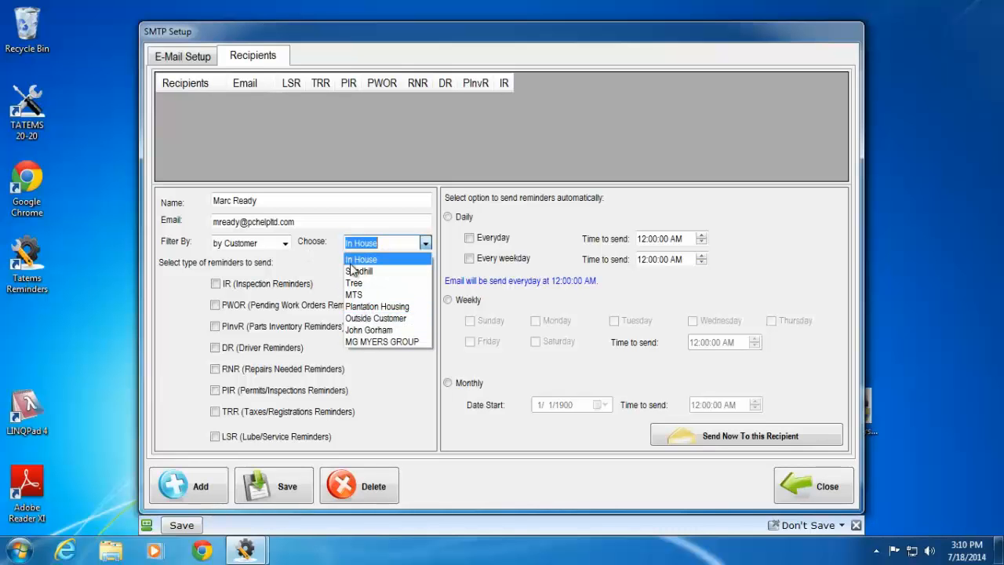
left_click(283, 246)
left_click(284, 244)
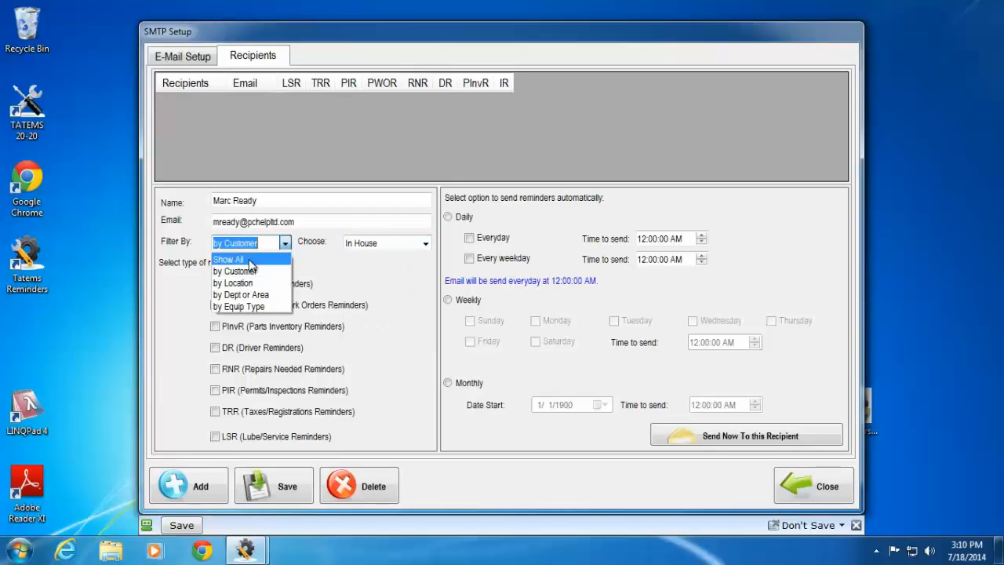
left_click(249, 256)
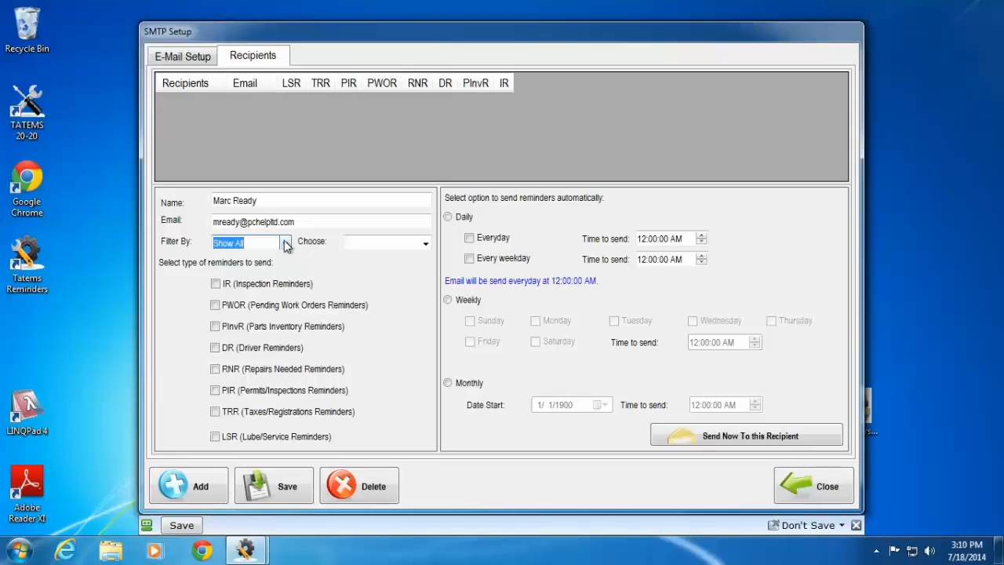
Step: Review the location, department or area, and equipment type filter options available for the recipient
left_click(285, 244)
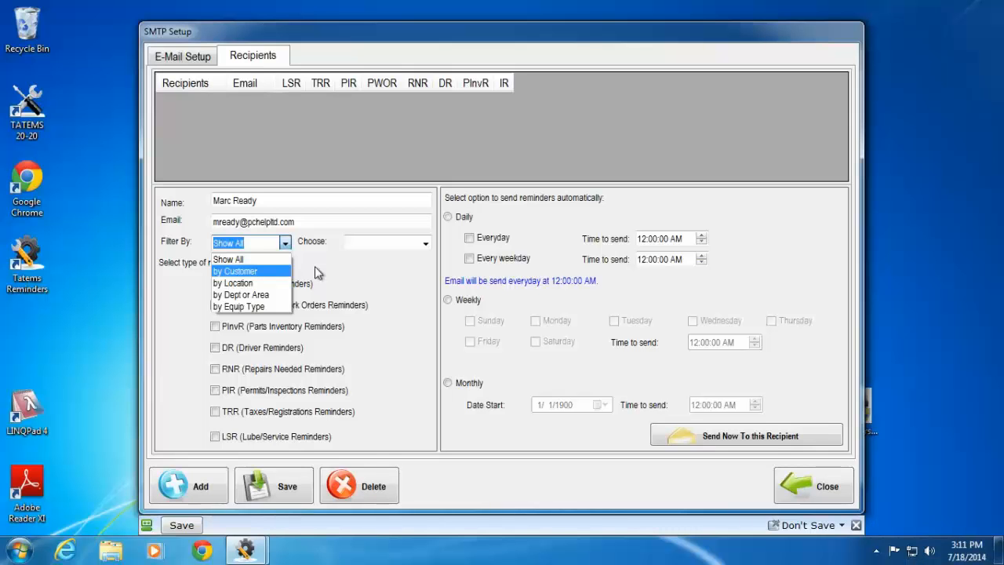
left_click(377, 284)
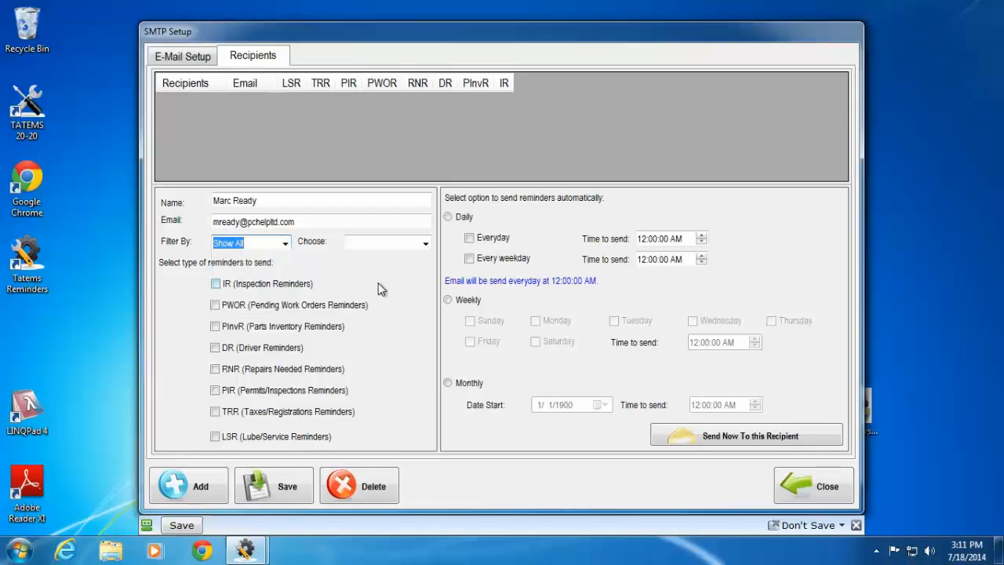
left_click(286, 244)
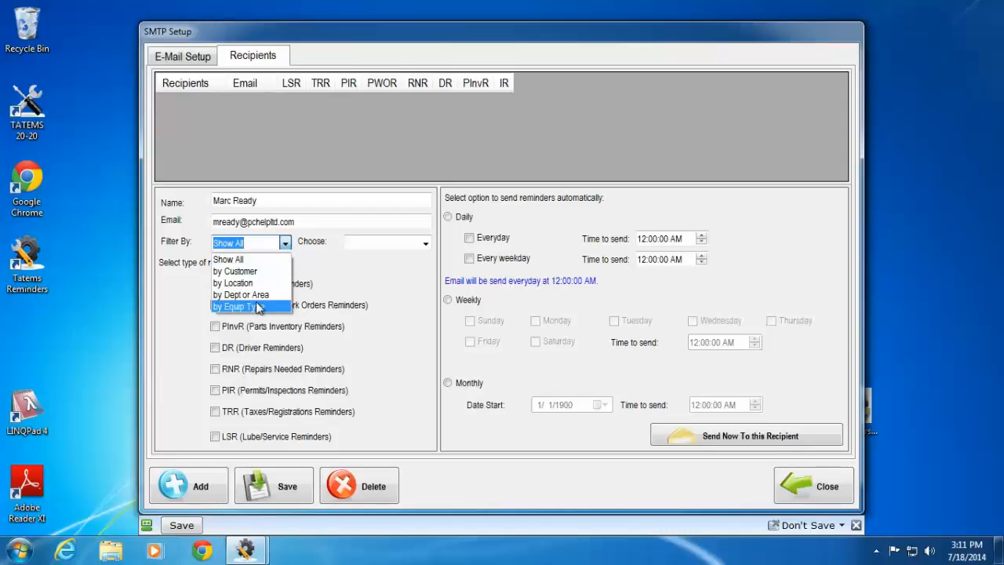
left_click(326, 265)
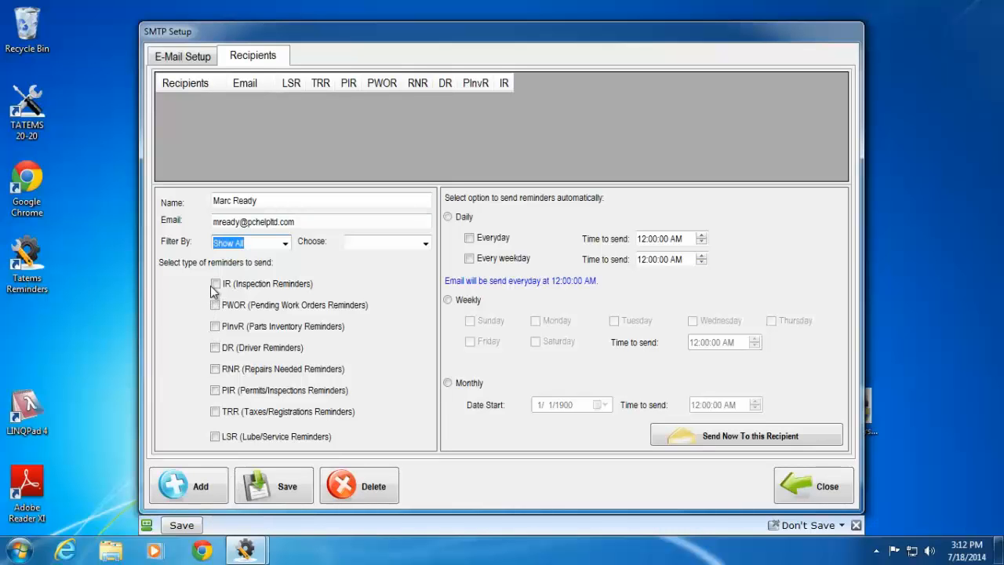
Step: Enable LSR (Lube/Service Reminders) for the recipient and schedule them daily, every weekday at 8:00:00 AM
left_click(215, 437)
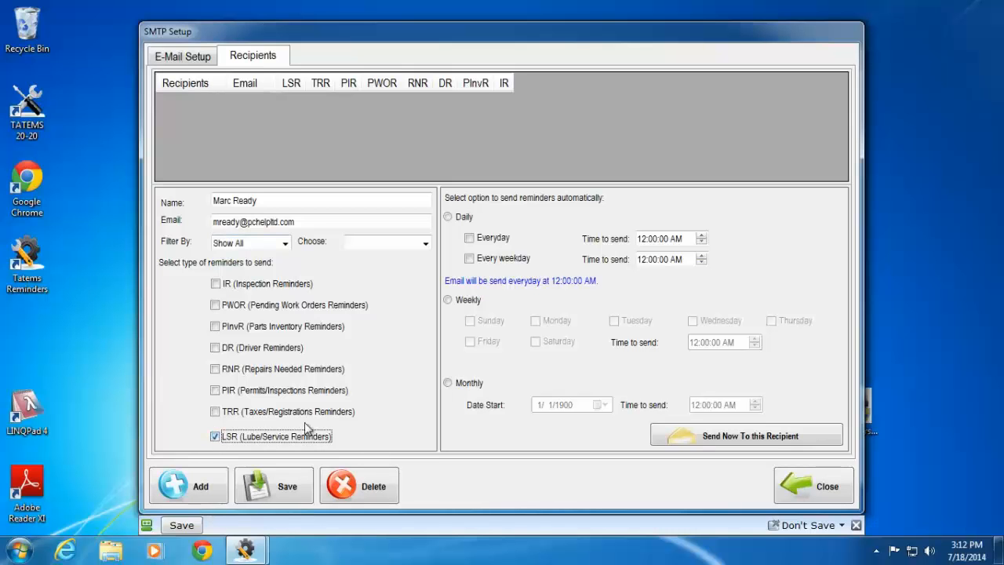
left_click(448, 217)
left_click(469, 237)
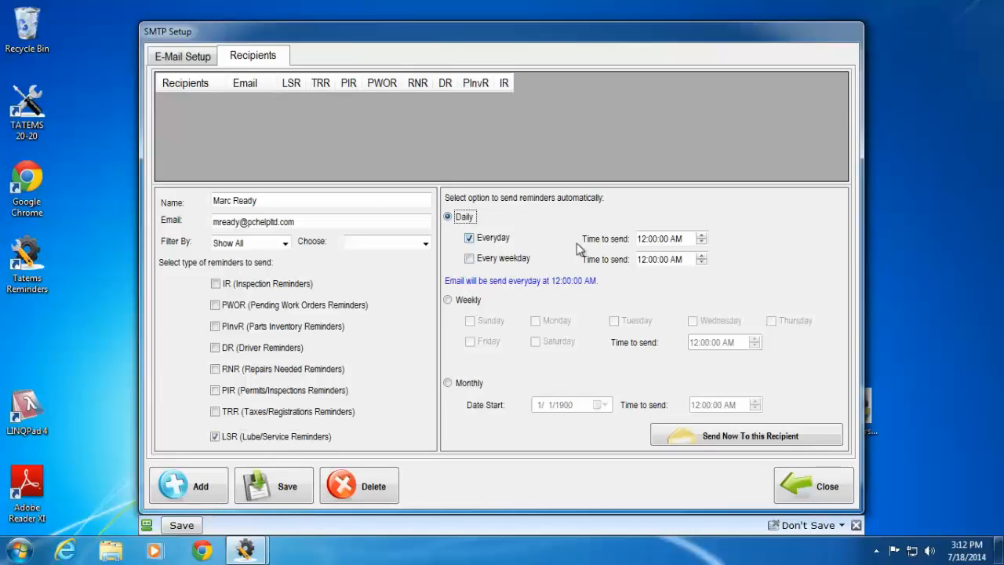
left_click(480, 259)
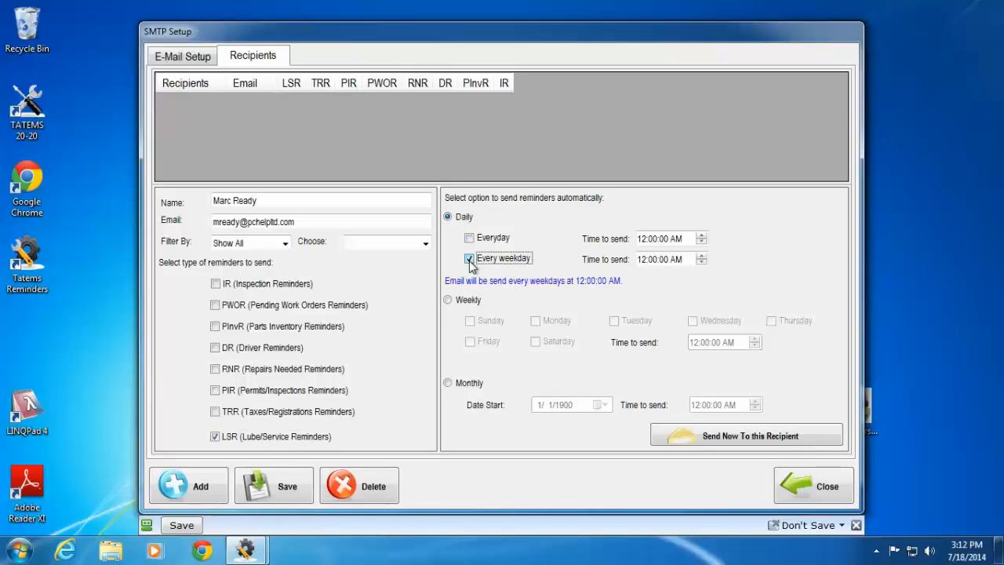
left_click(688, 261)
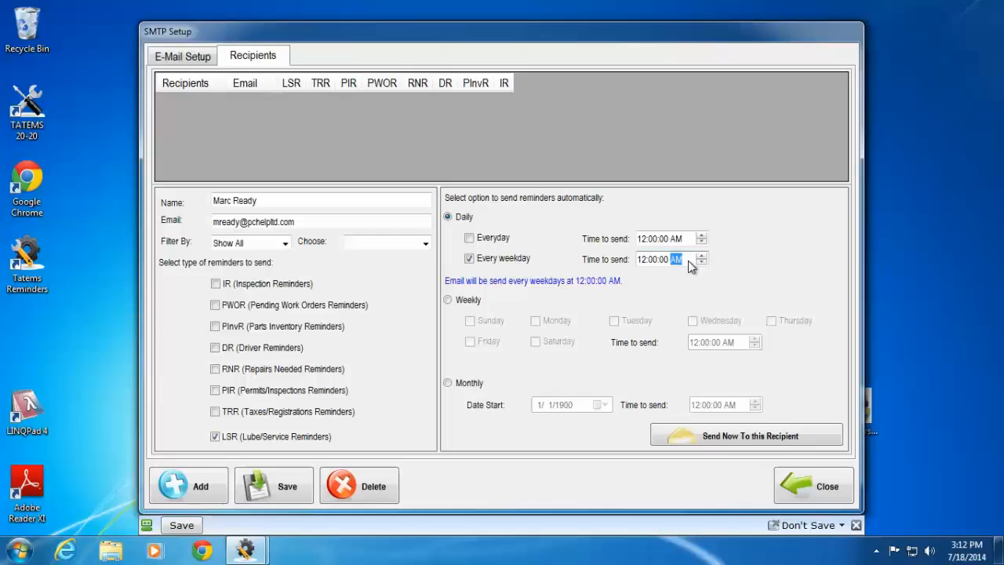
left_click(646, 260)
type("8")
left_click(689, 261)
left_click_drag(308, 222, 212, 221)
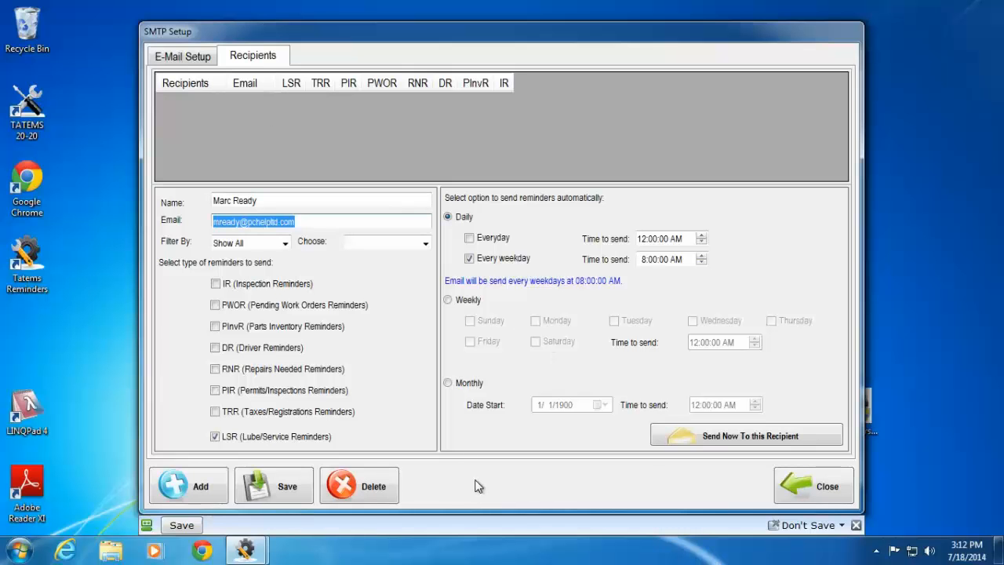
left_click(876, 551)
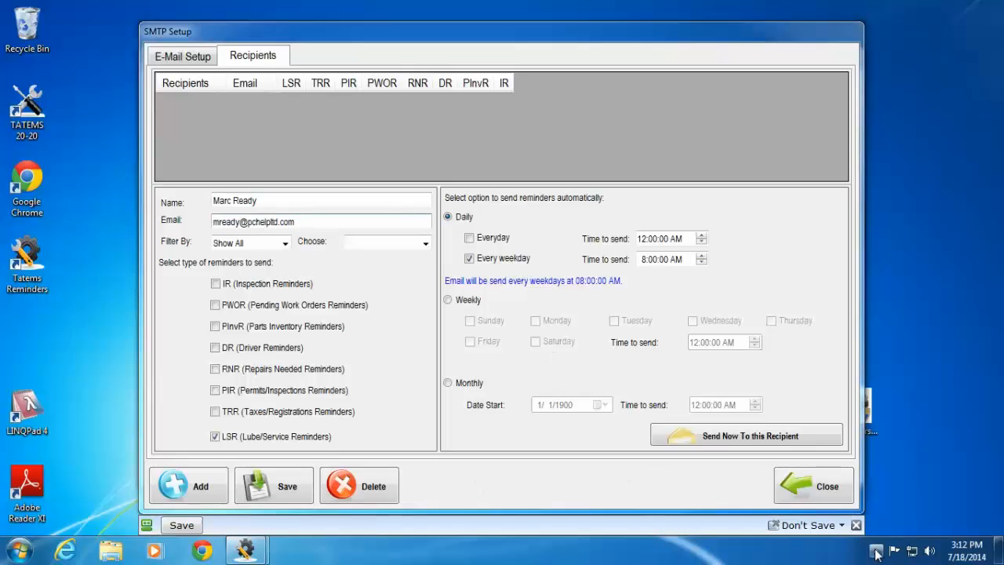
left_click(801, 556)
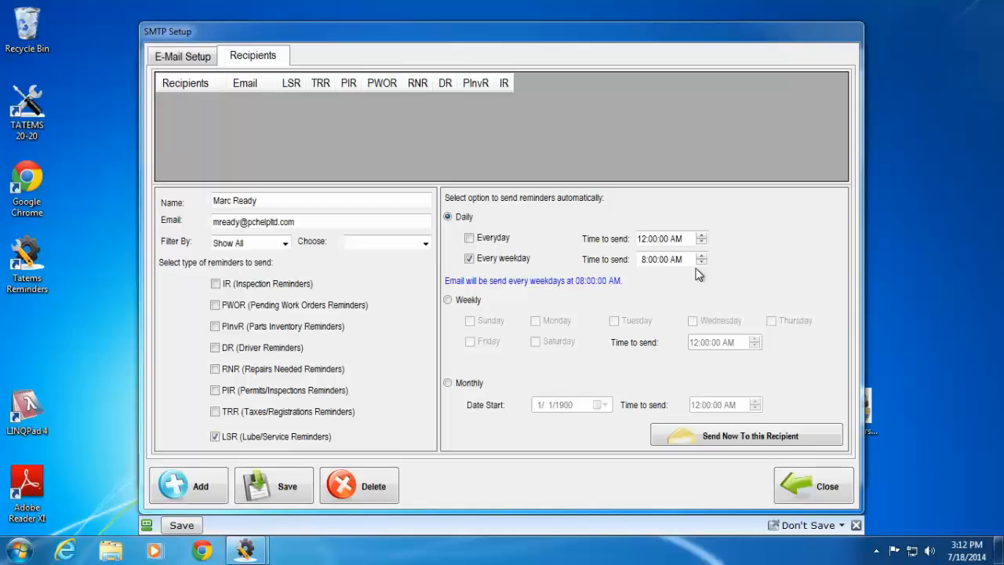
Step: Save the recipient and immediately send them the Lube/Service reminder e-mail
left_click(284, 483)
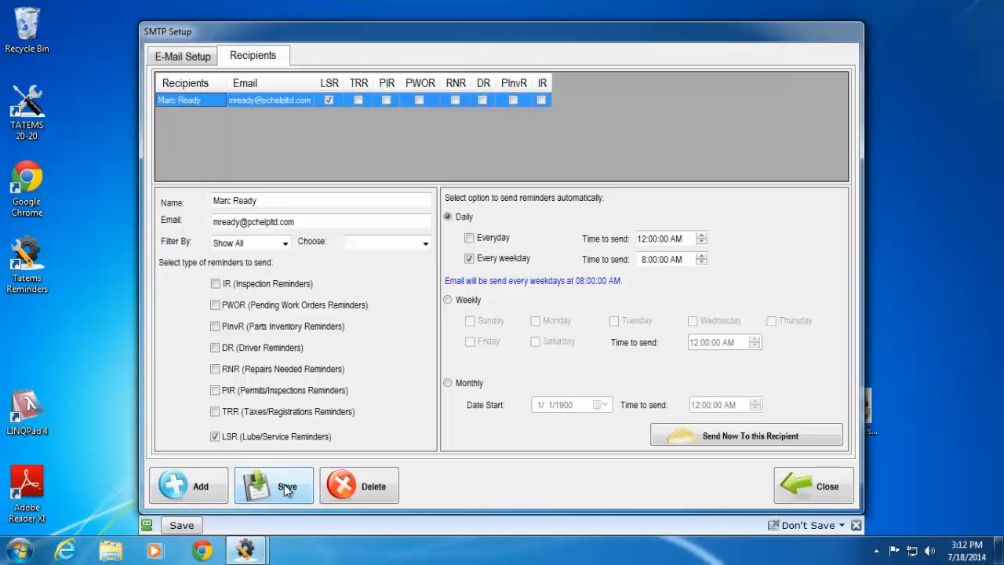
left_click(730, 436)
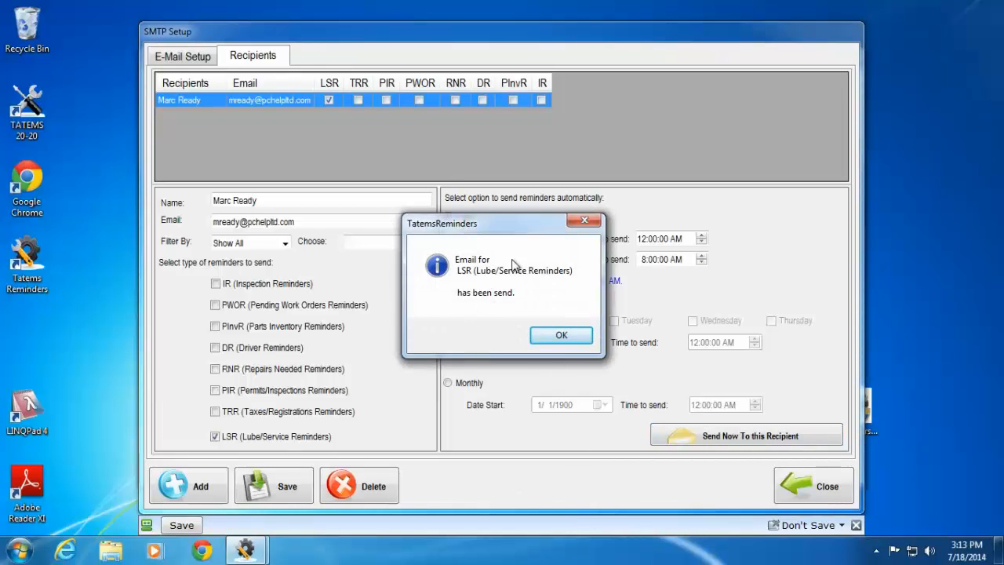
left_click(562, 336)
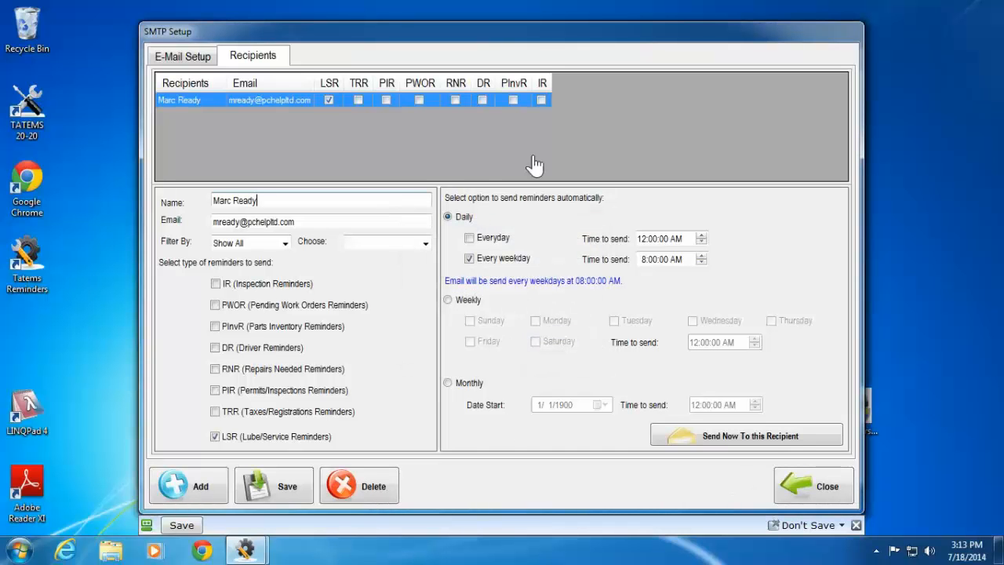
Step: Start a blank recipient entry, leave it empty, and close the SMTP setup
left_click(179, 485)
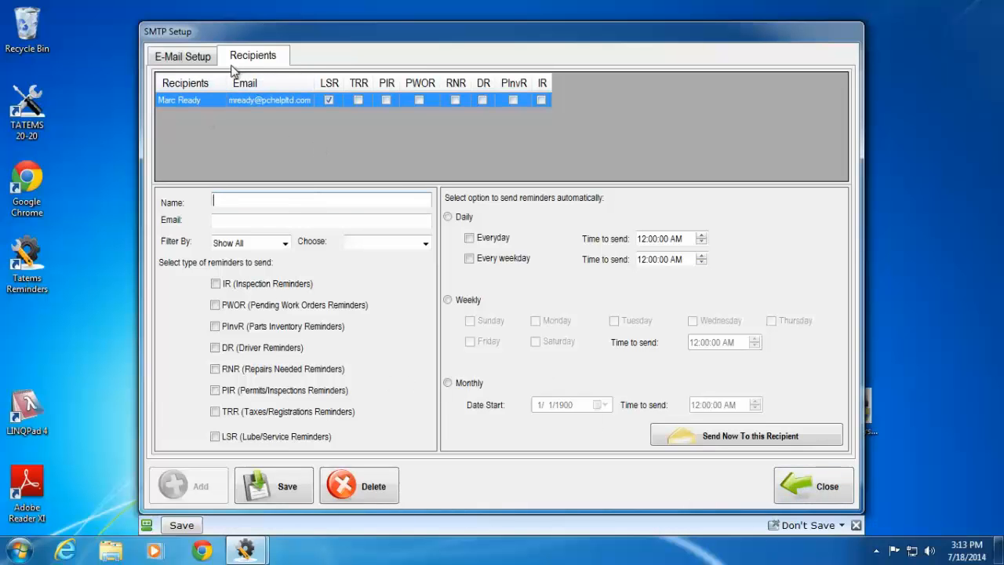
left_click(799, 497)
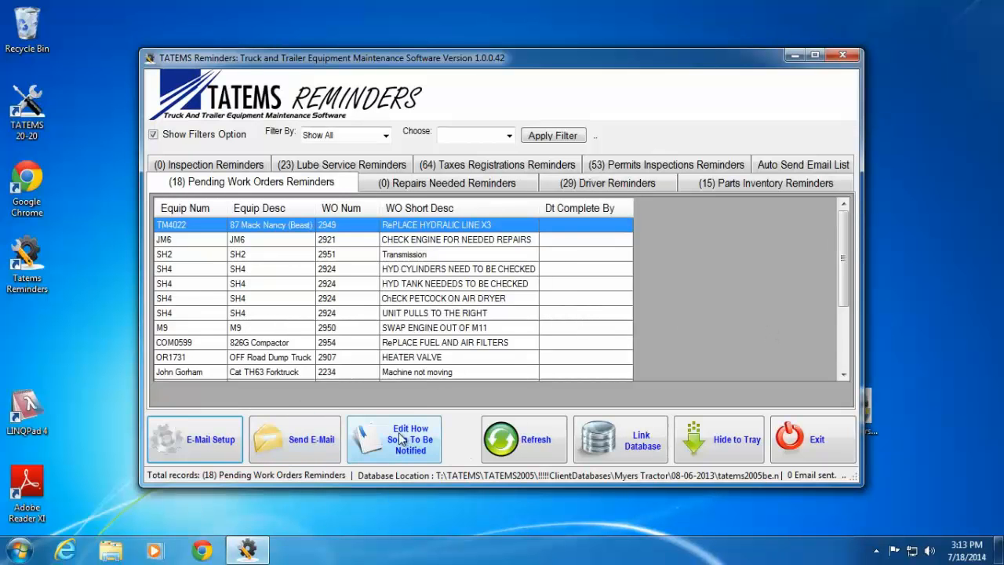
Step: Start a manual reminder e-mail, accept pausing auto send, and enter the recipient's e-mail address
left_click(291, 442)
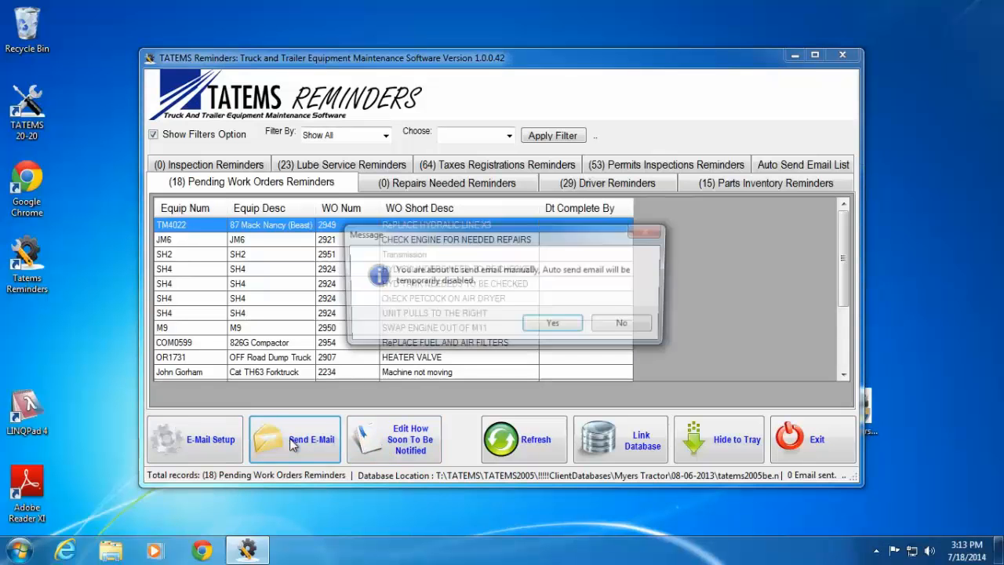
left_click(554, 327)
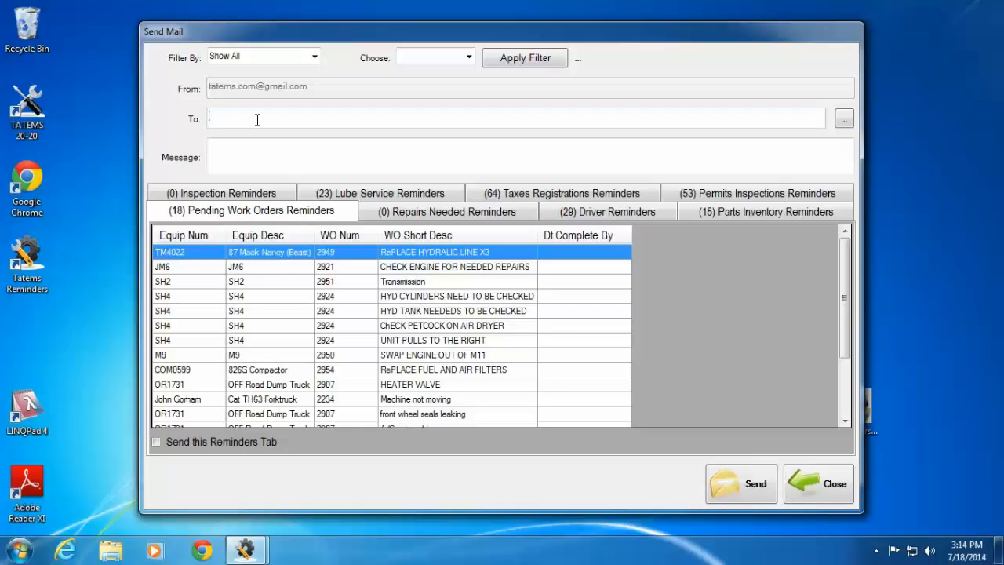
type("ewws")
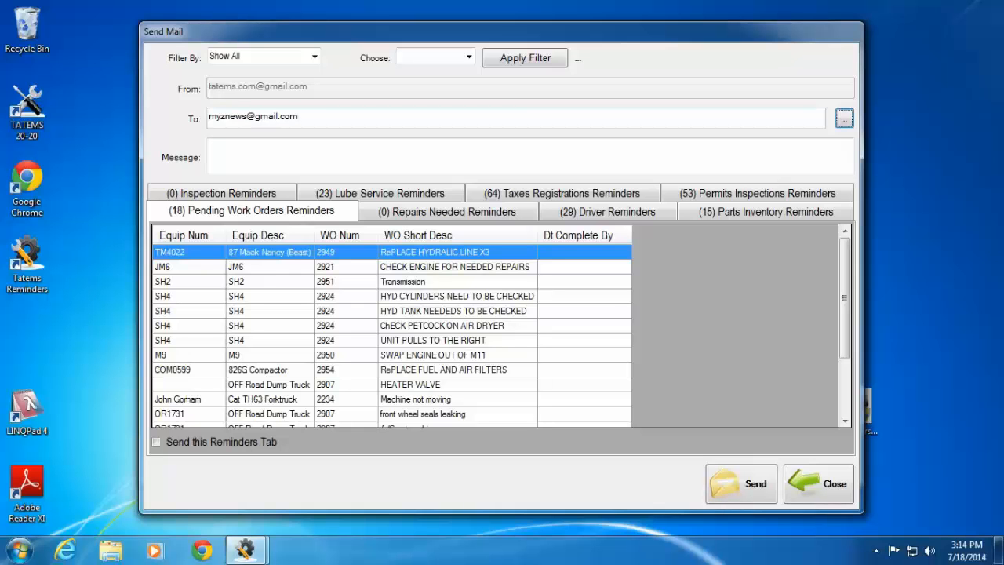
Step: Write the message "These are the Pending work orders for today" and include the Pending Work Orders reminders in the e-mail
left_click(257, 145)
type("This")
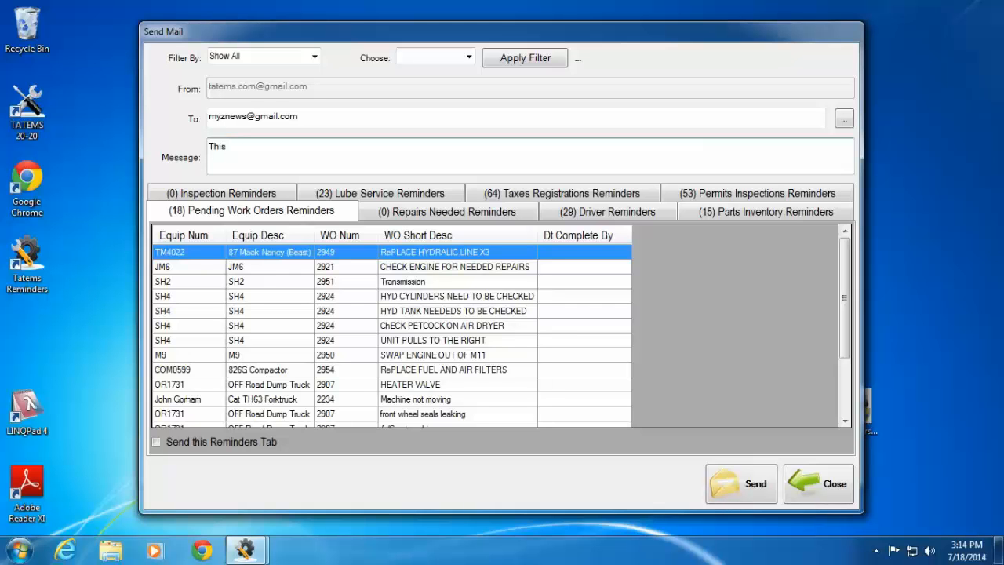
key("BackSpace")
key("BackSpace")
key("BackSpace")
key("BackSpace")
type("These are the Pending wo")
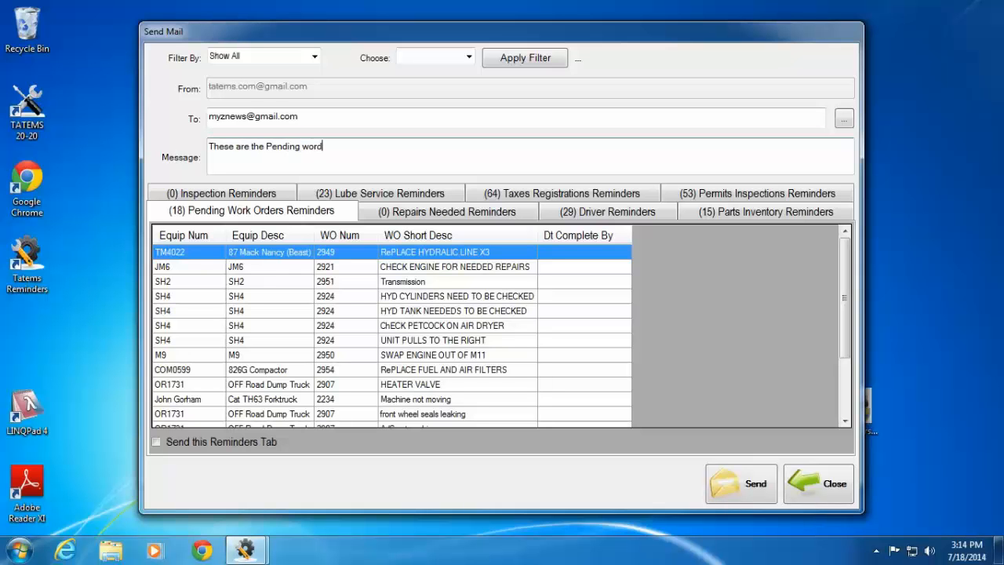
type("rk orders for today")
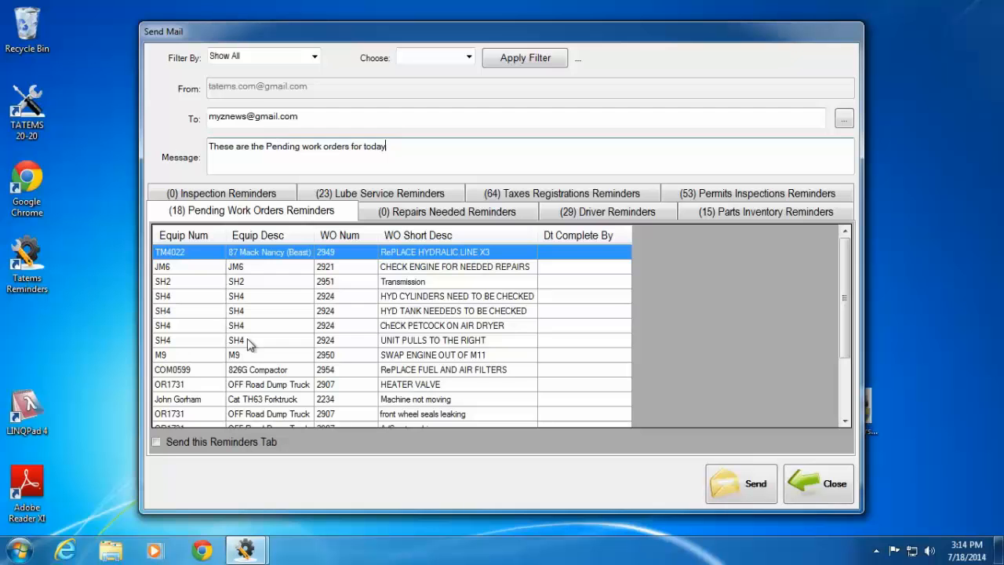
left_click(157, 442)
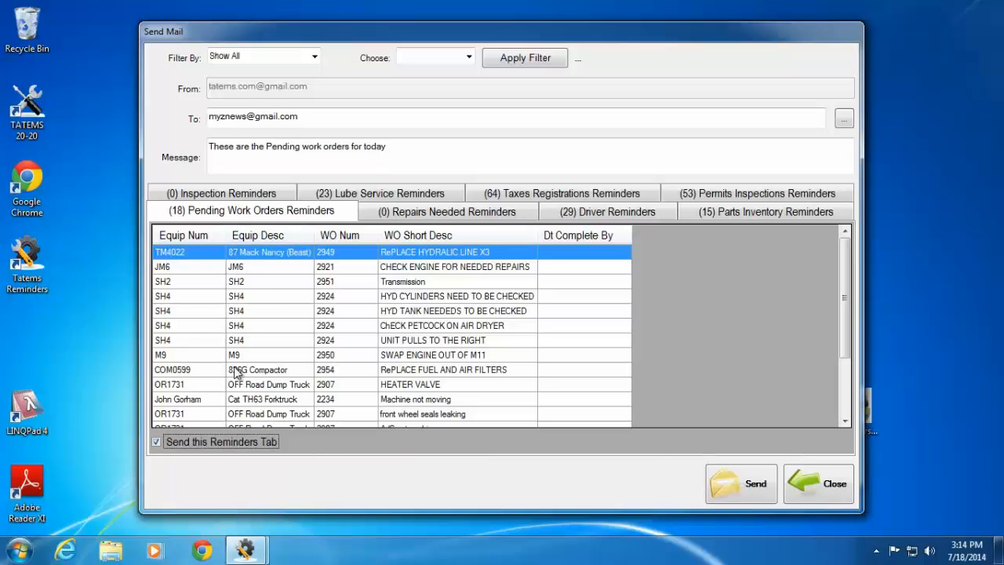
Step: Look at the driver reminders, return to the pending work orders, and review the e-mail's filter options
left_click(620, 213)
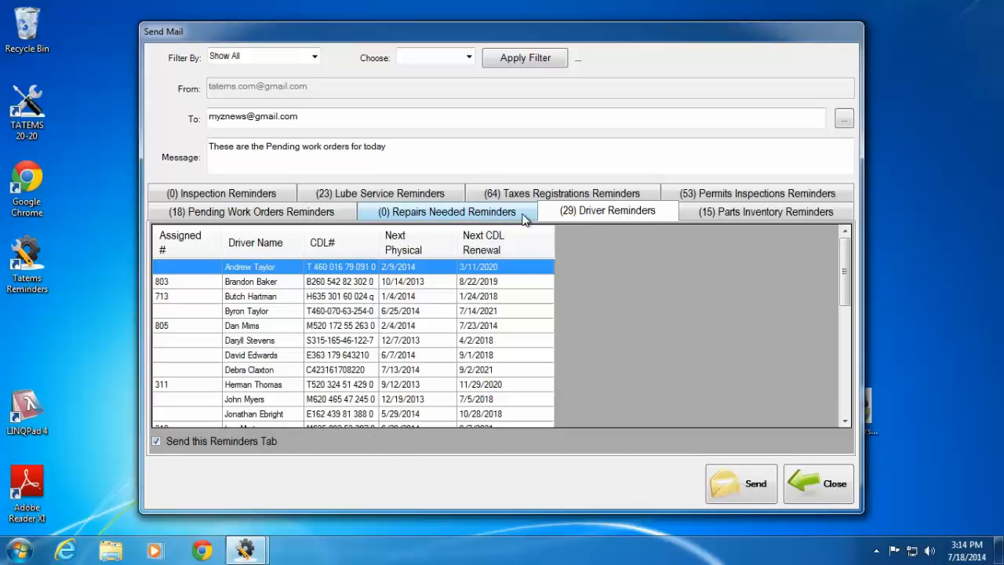
left_click(228, 214)
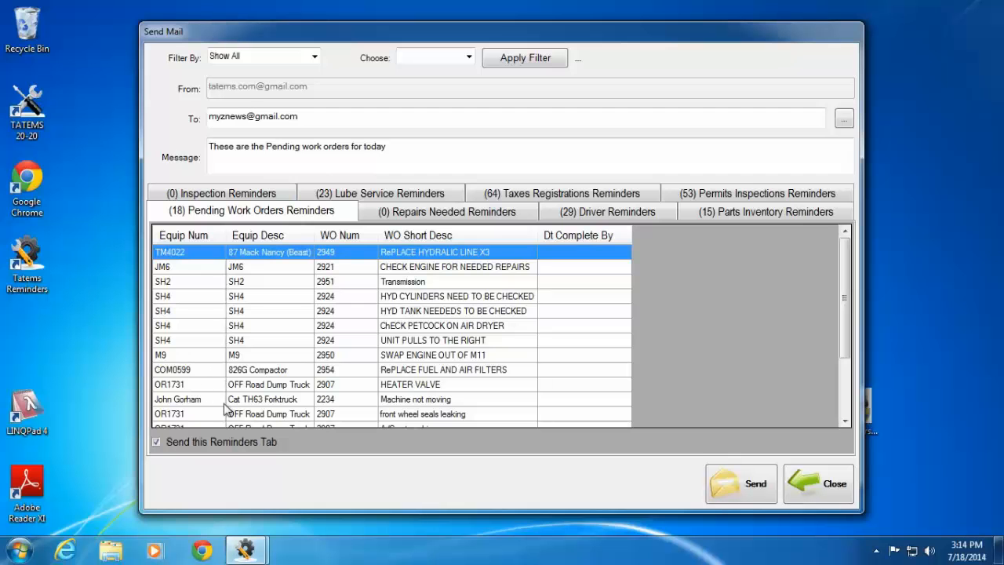
left_click(314, 58)
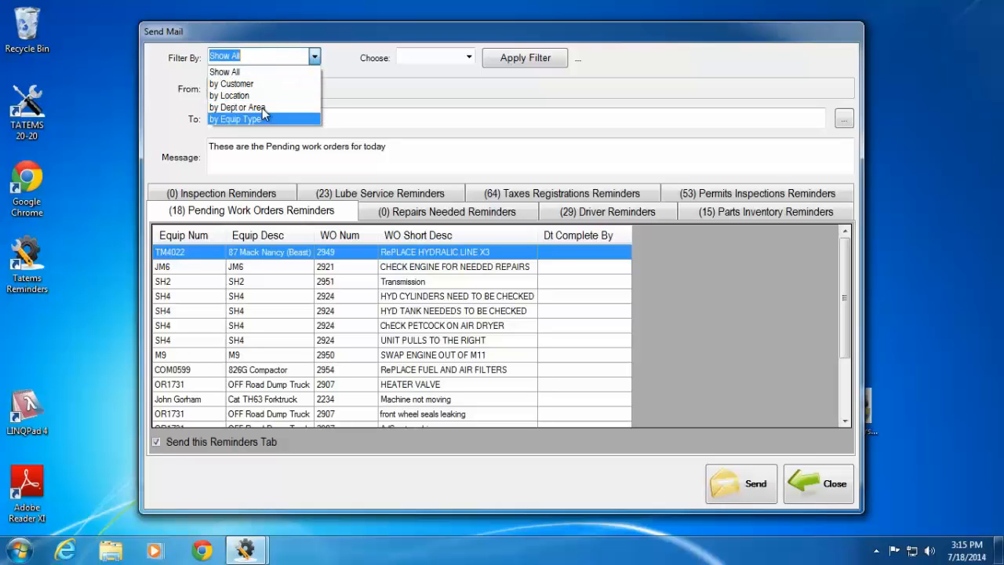
left_click(314, 56)
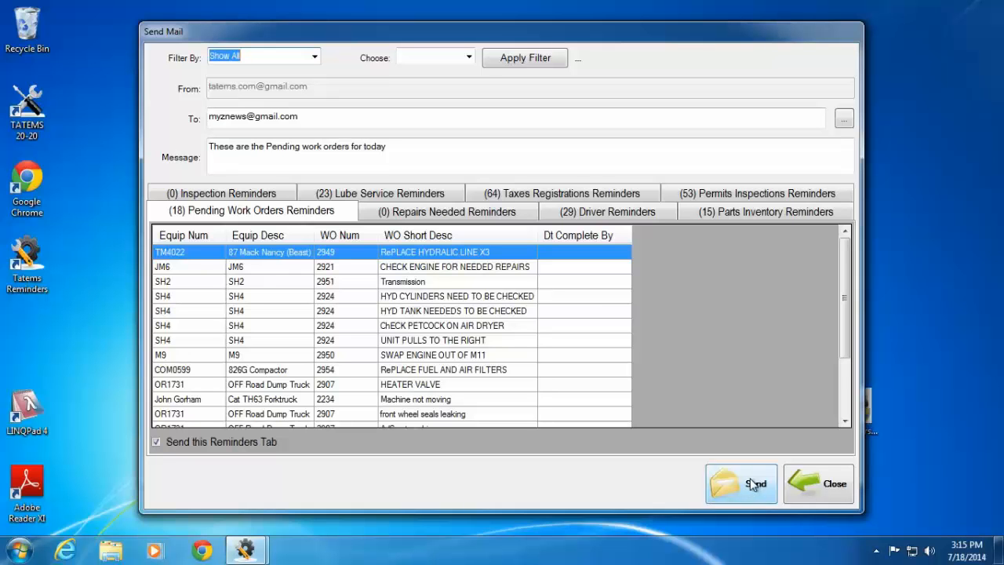
Step: Send the pending work orders e-mail and close the mail form so that auto send resumes
left_click(753, 484)
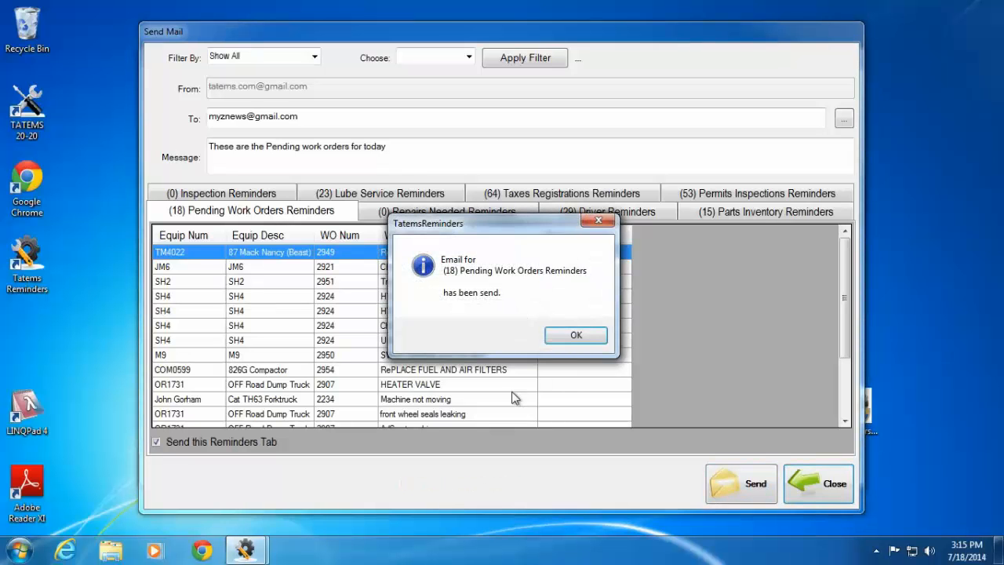
left_click(568, 339)
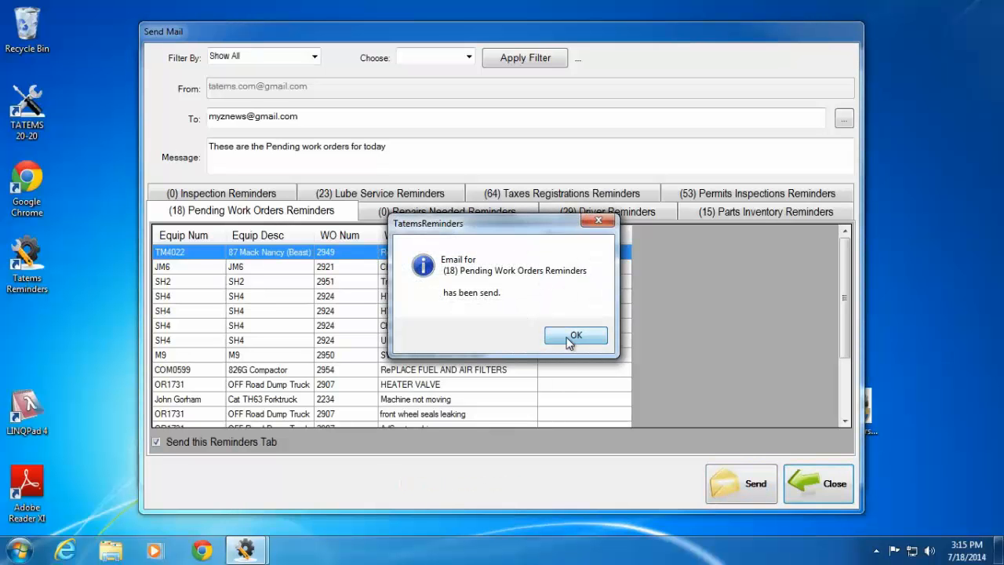
left_click(828, 487)
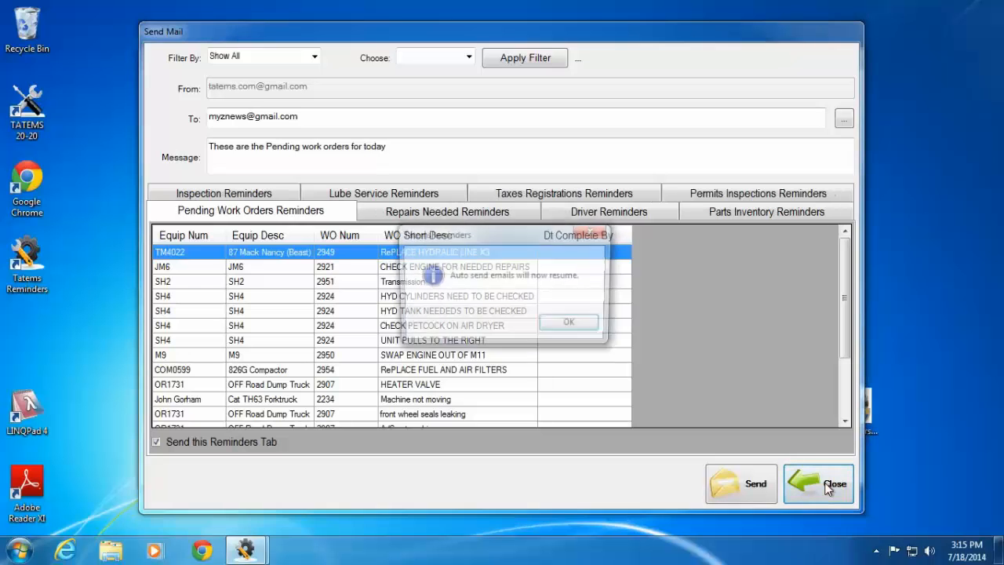
left_click(573, 328)
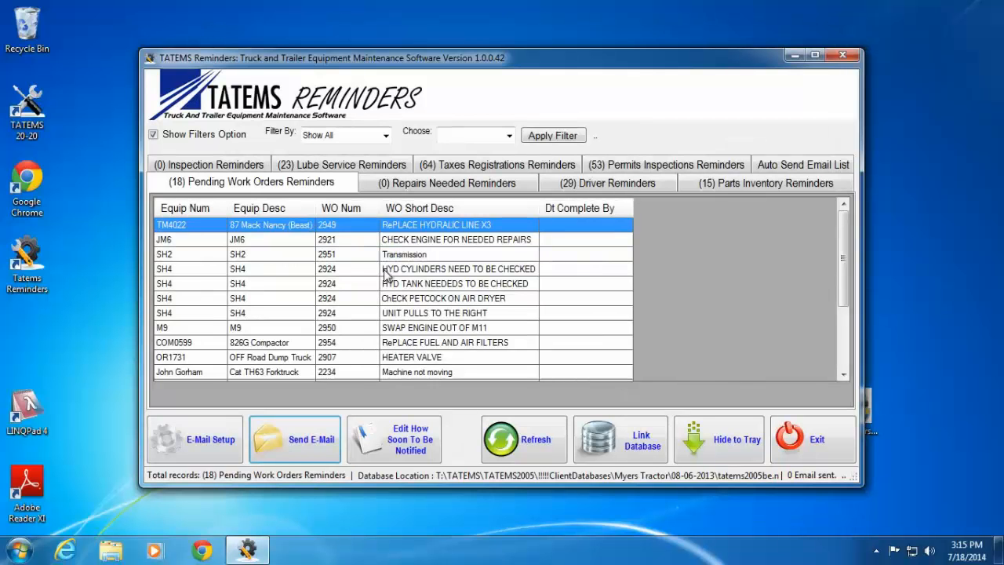
Step: Open the advance notification settings and go through the odometer, hours and days notification values
left_click(412, 440)
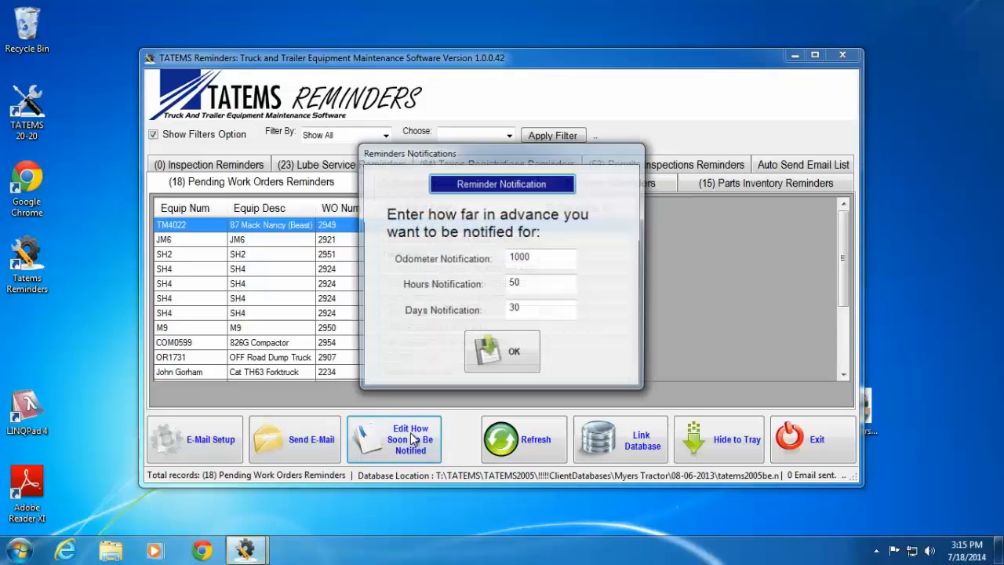
double_click(552, 258)
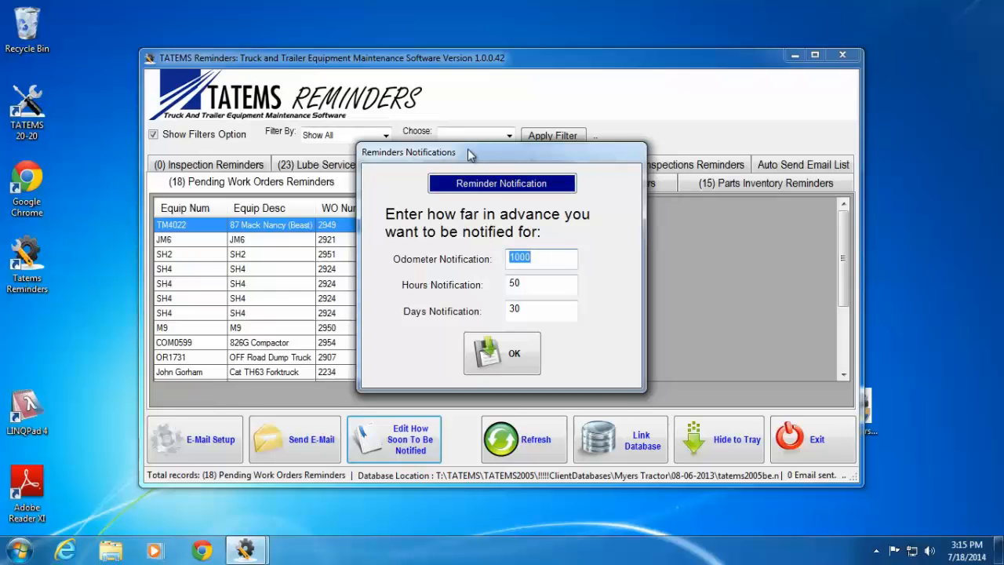
left_click_drag(468, 155, 464, 163)
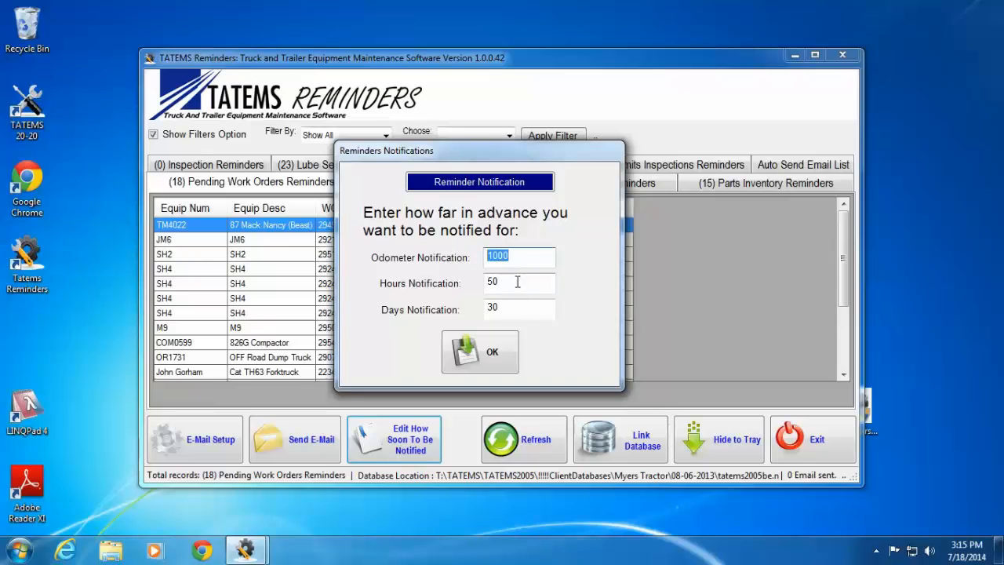
key("Tab")
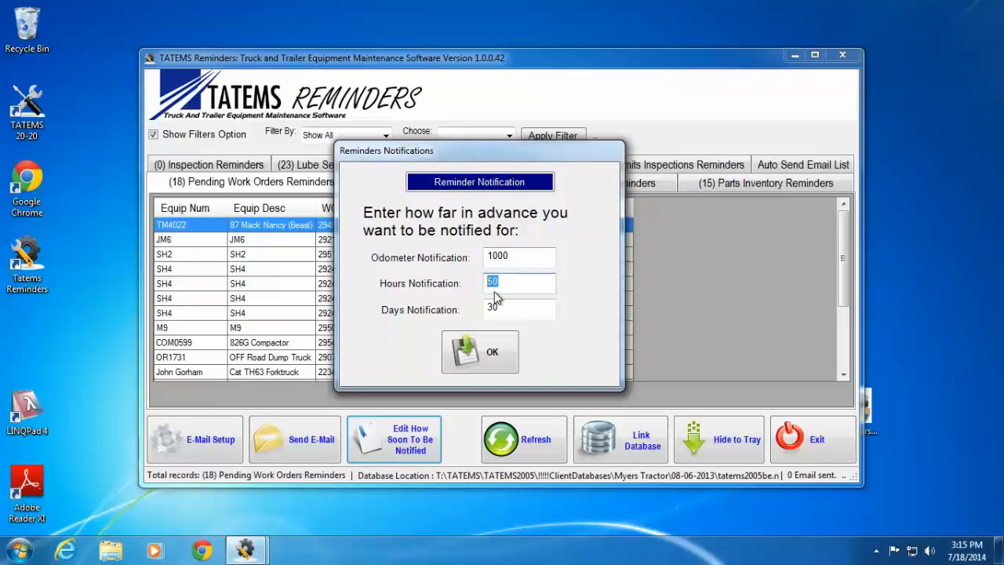
left_click(507, 284)
double_click(507, 284)
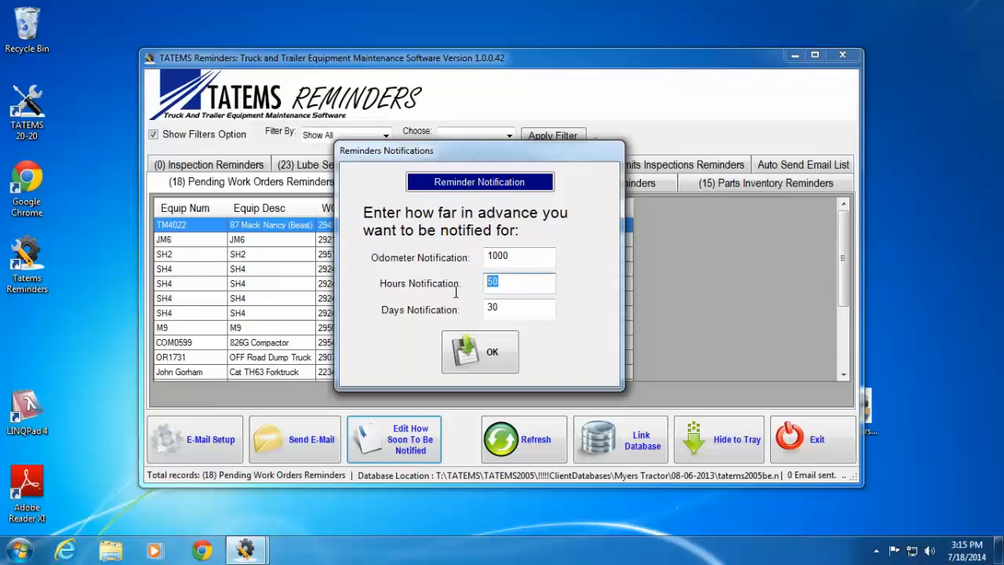
double_click(524, 308)
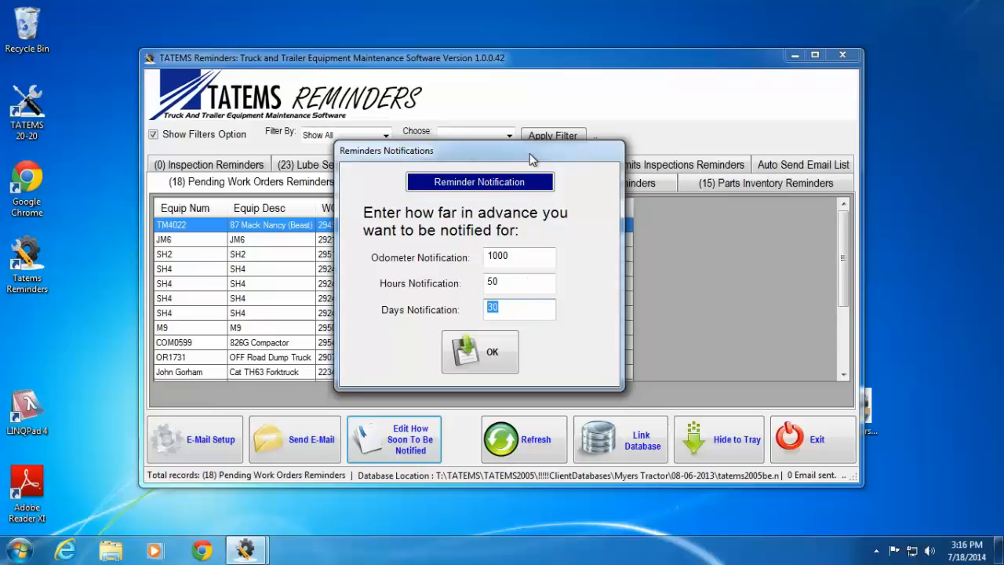
Step: Set the hours notification to 10, the days notification to 10 and the odometer notification to 5, and save the settings
key("shift+Tab")
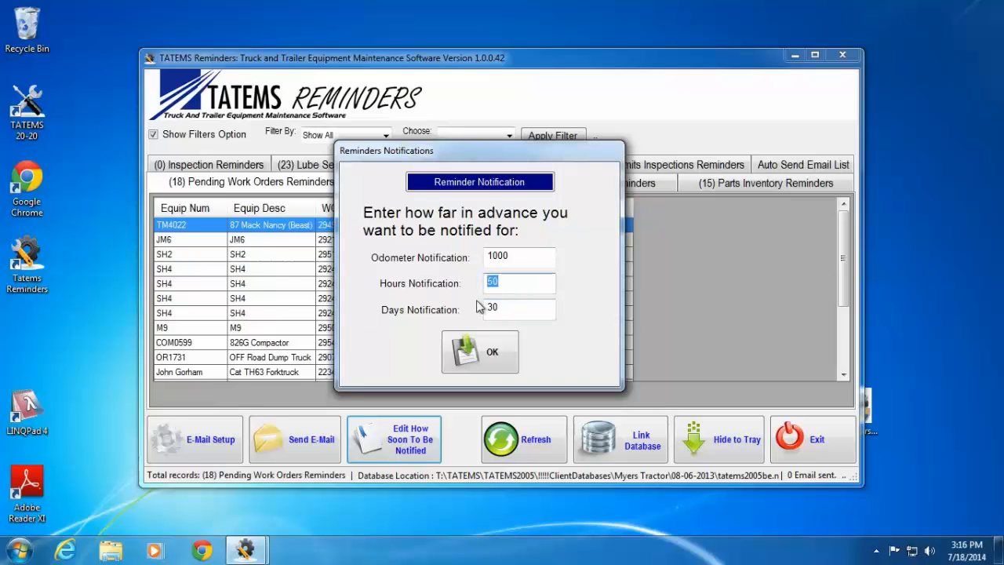
type("10")
key("Tab")
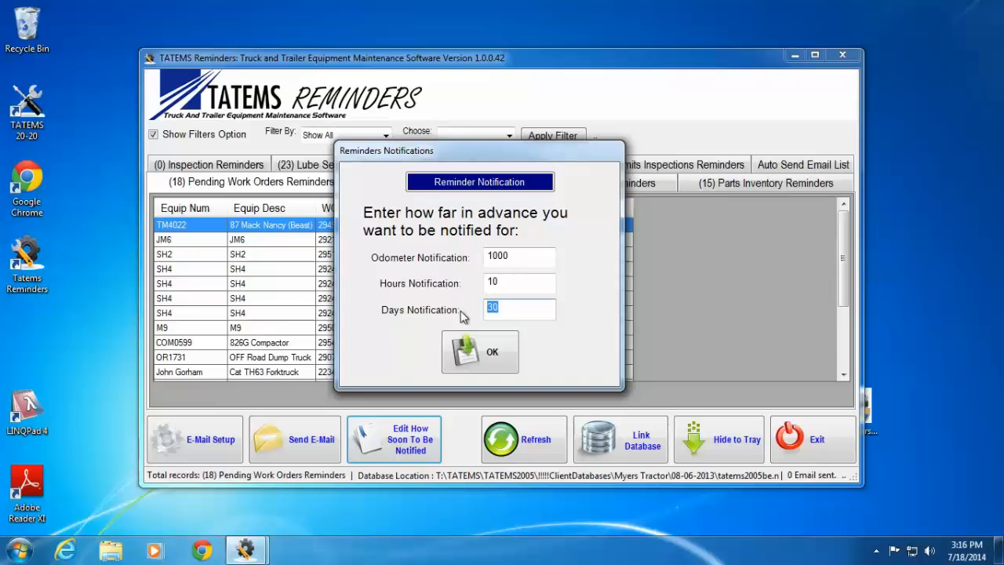
type("1")
left_click_drag(533, 256, 415, 259)
type("5")
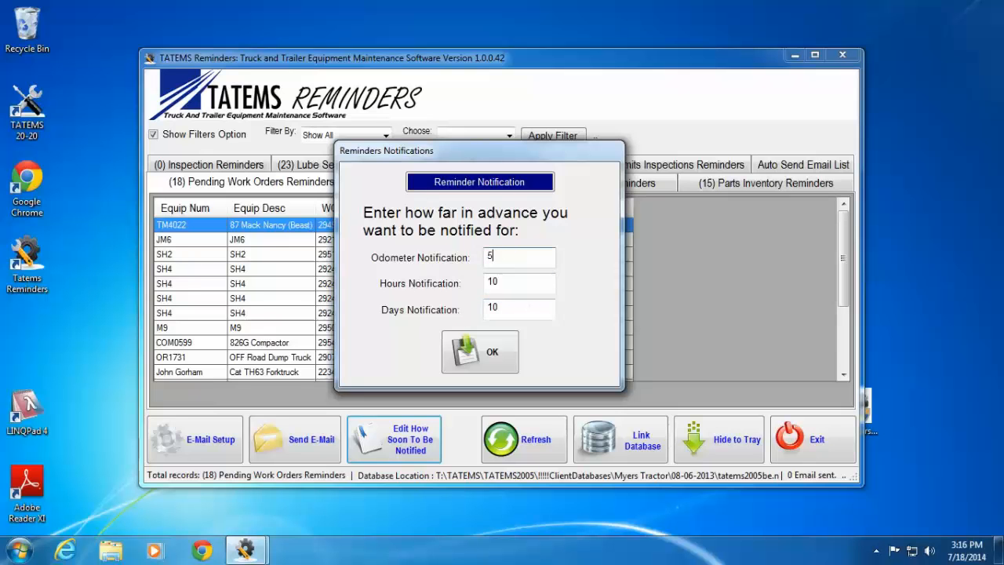
left_click(472, 363)
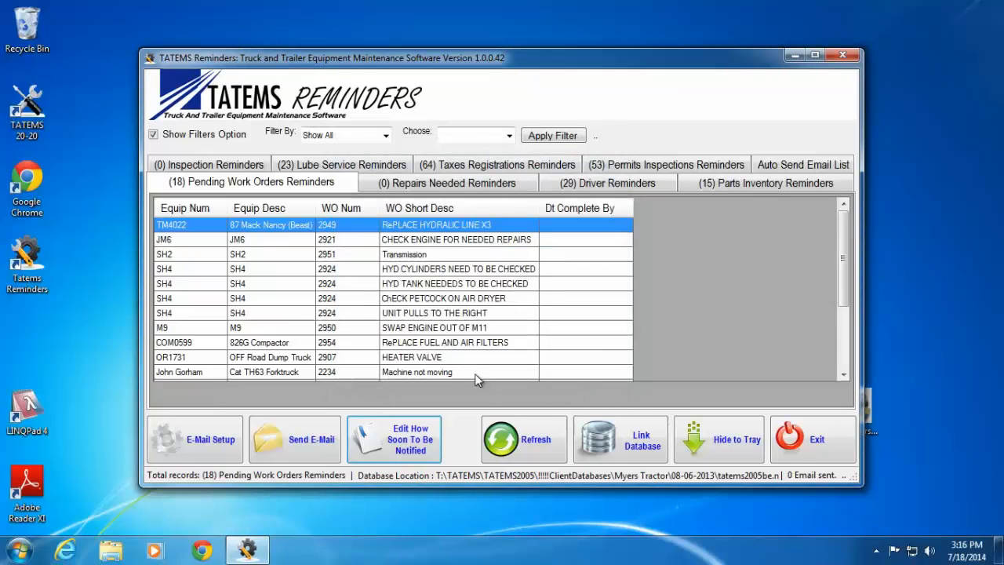
Step: Refresh the reminders with the new notification settings and show the Taxes Registrations reminders
left_click(530, 437)
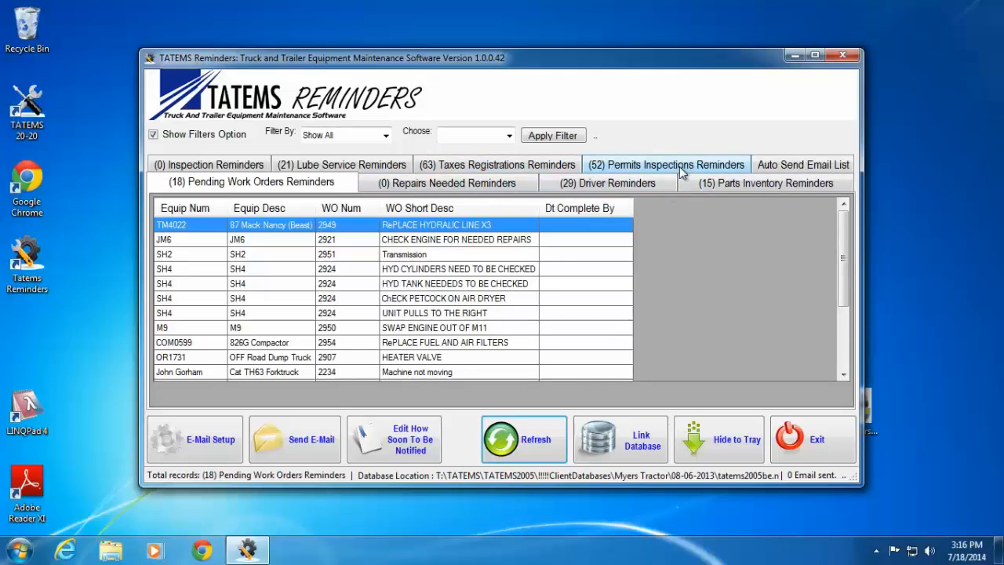
left_click(530, 166)
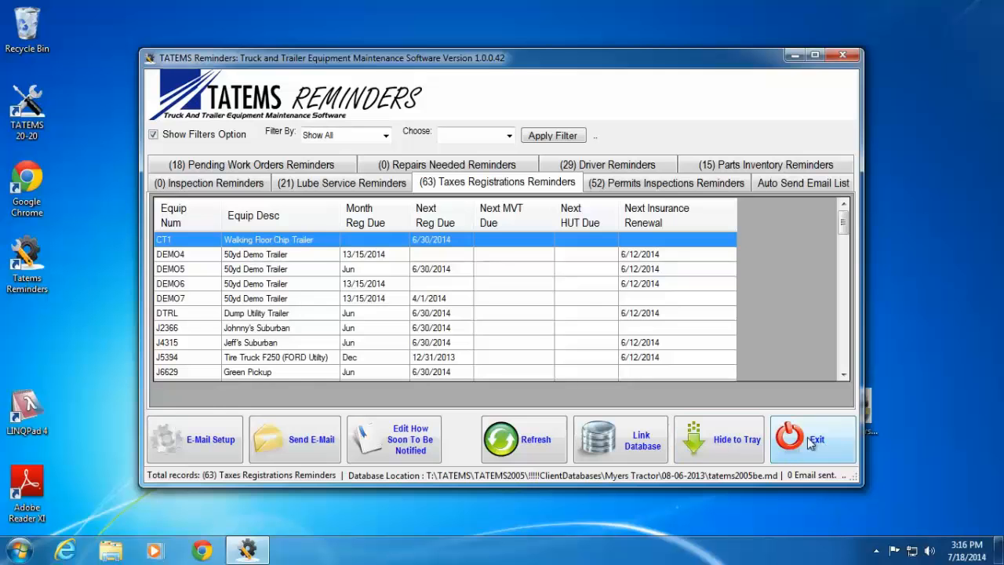
Step: Hide the reminders window to the system tray and bring it back with the tray program's Show reminders command
left_click(712, 437)
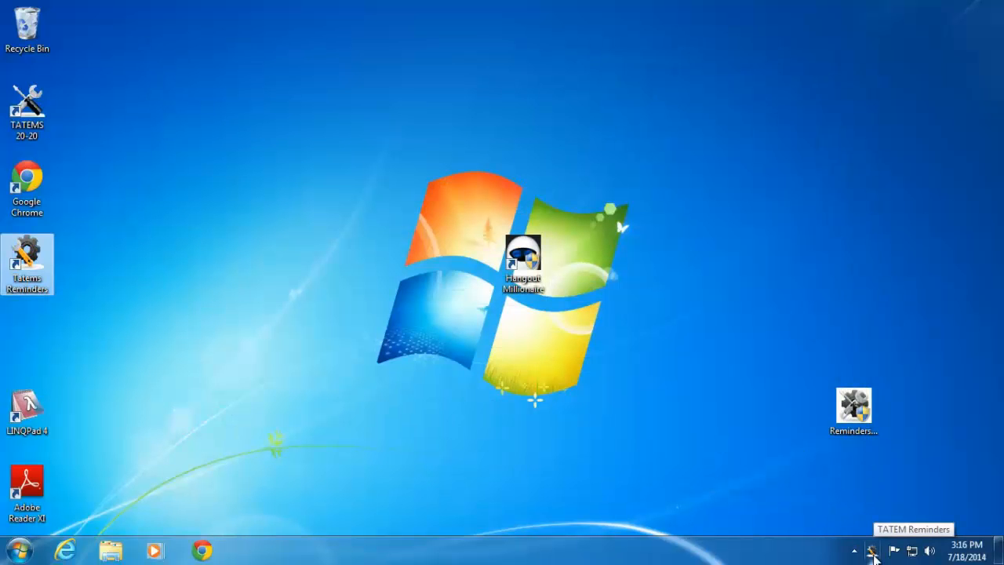
left_click(857, 552)
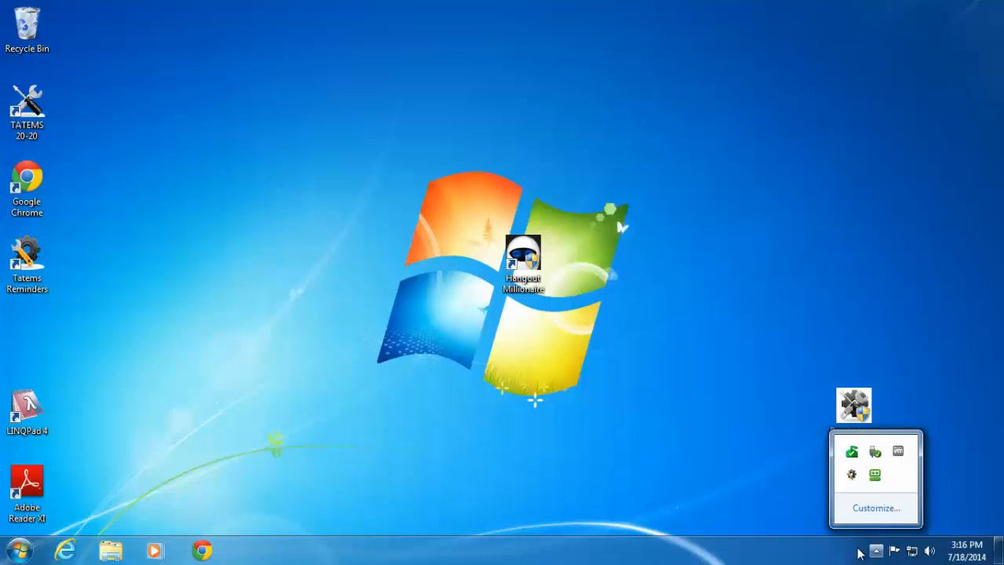
right_click(853, 477)
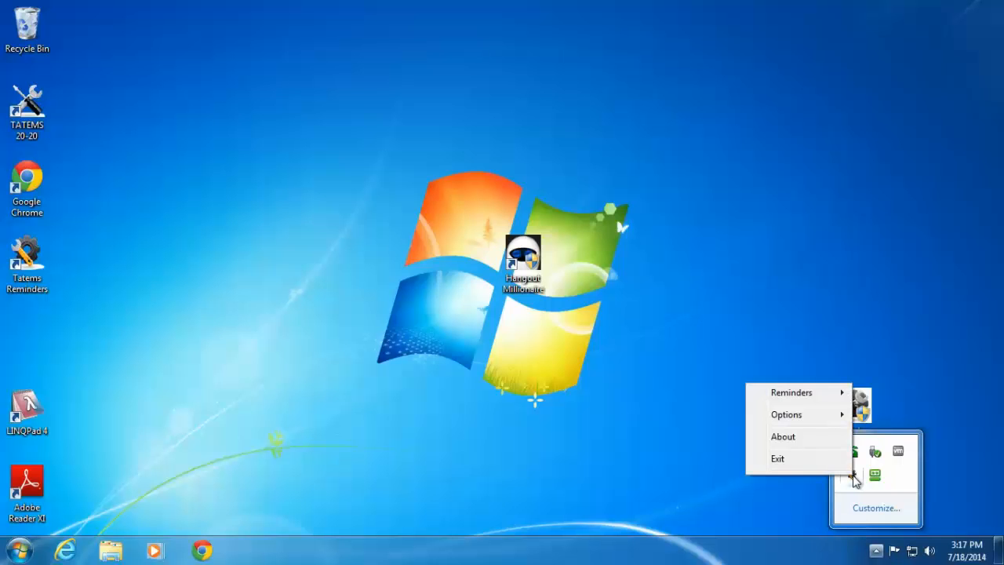
mouse_move(811, 394)
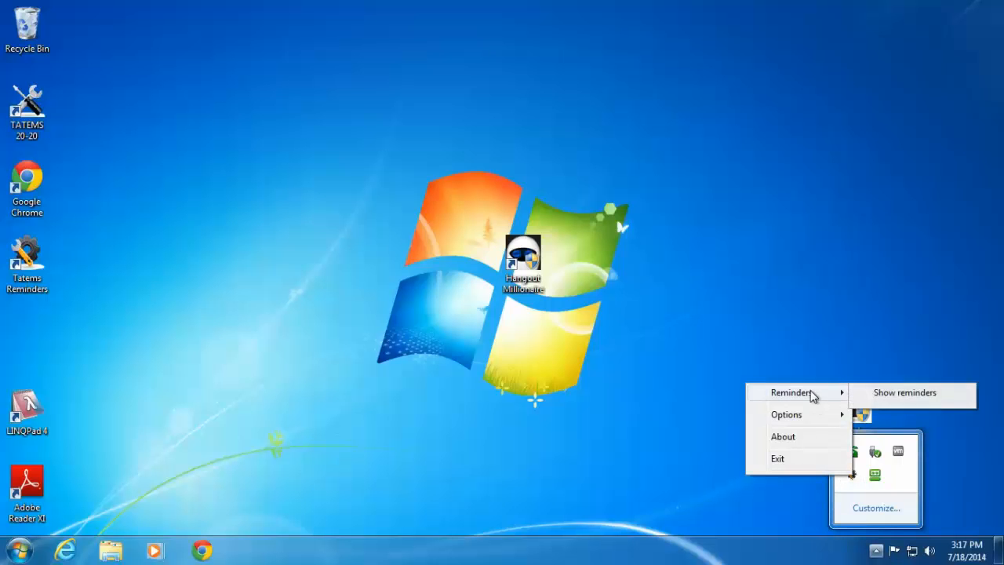
left_click(887, 396)
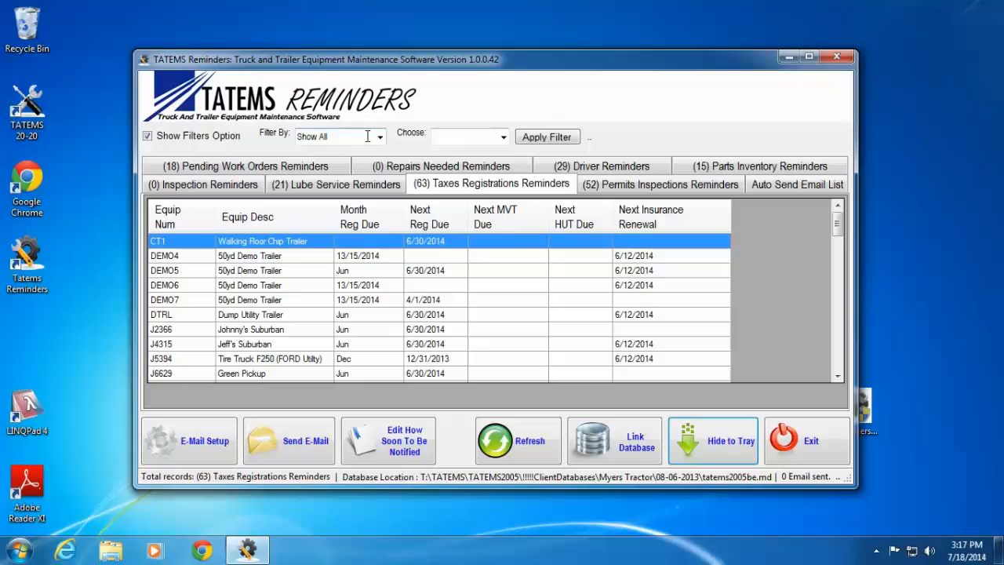
Step: Look through the Lube Service, Inspection, Taxes Registrations and Permits Inspections reminders, and refresh the data
left_click(292, 182)
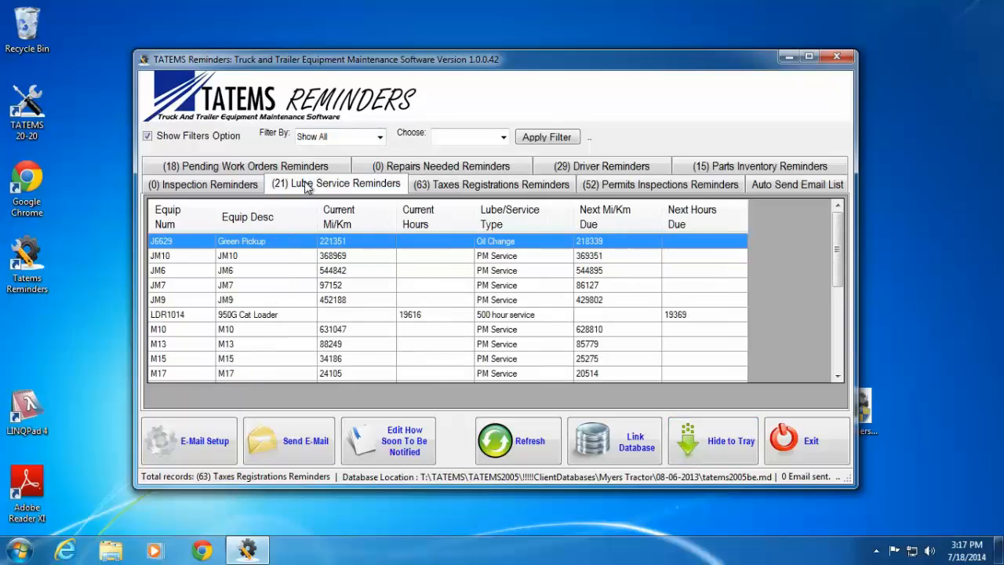
left_click(247, 187)
left_click(336, 188)
left_click(450, 188)
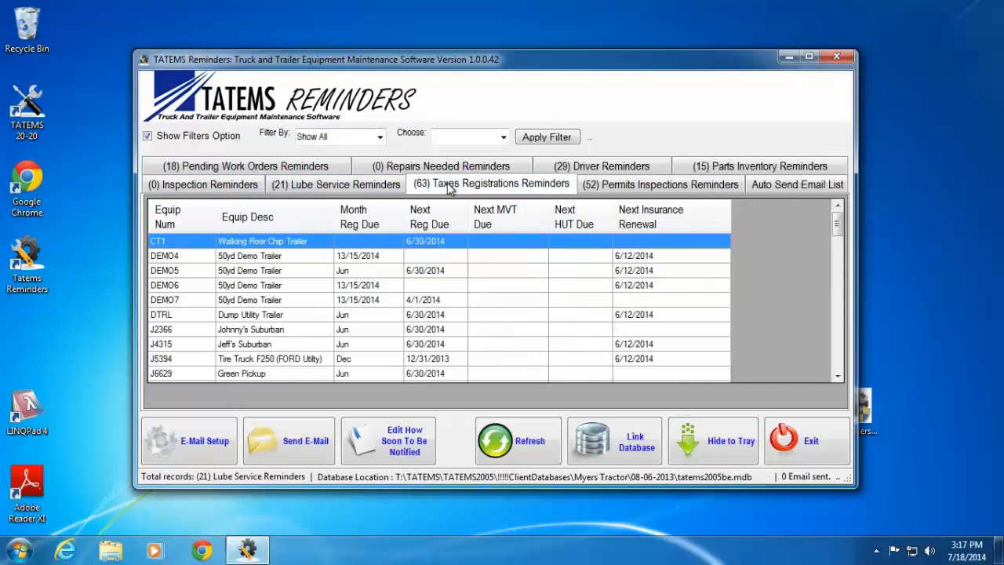
left_click(604, 192)
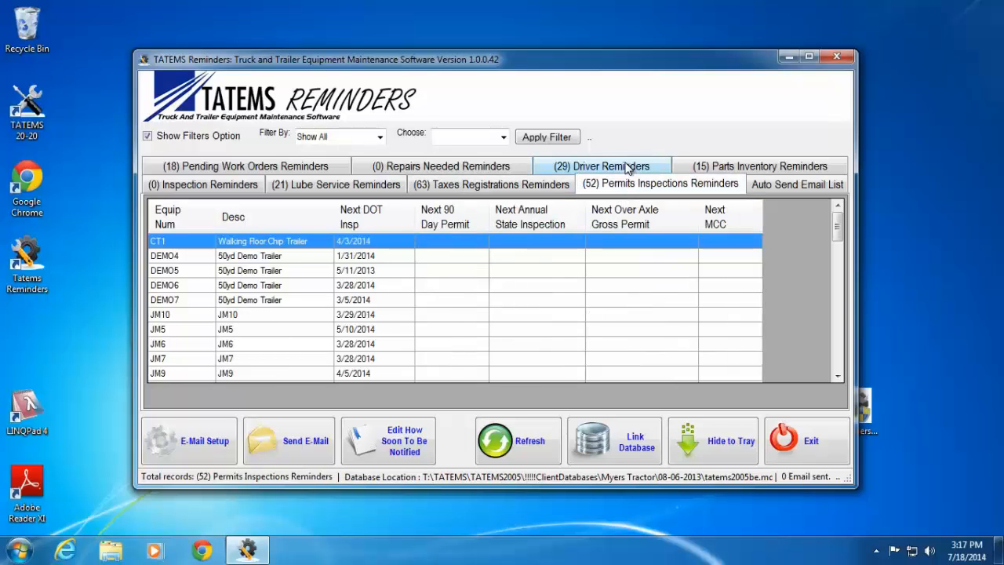
left_click(518, 443)
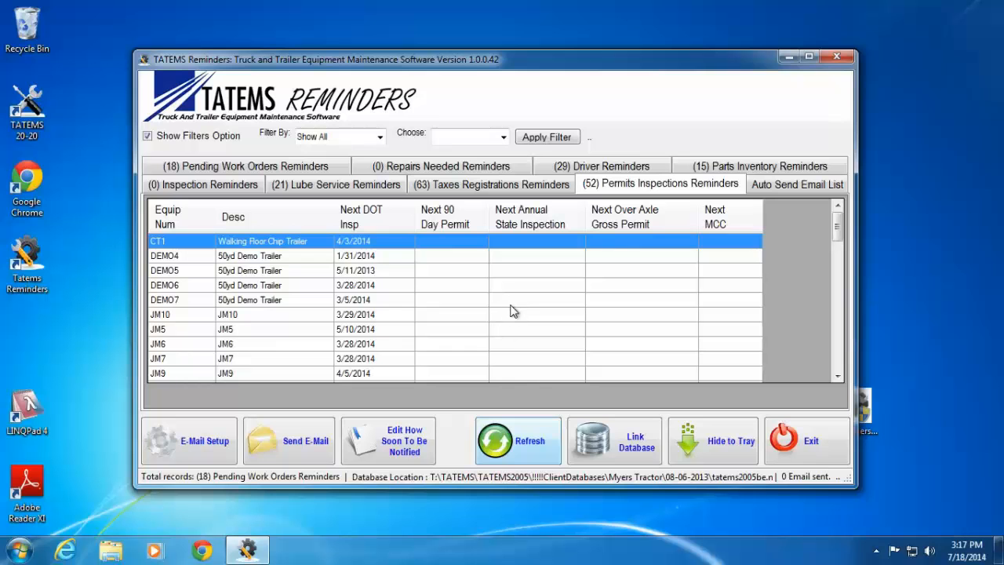